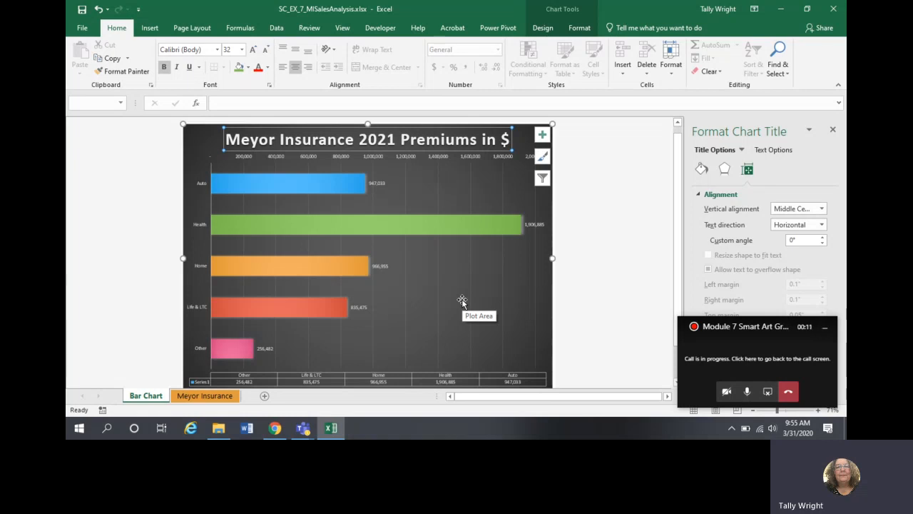
Add a new worksheet after the Bar Chart sheet and name it SmartArt Graphic.
left_click(264, 397)
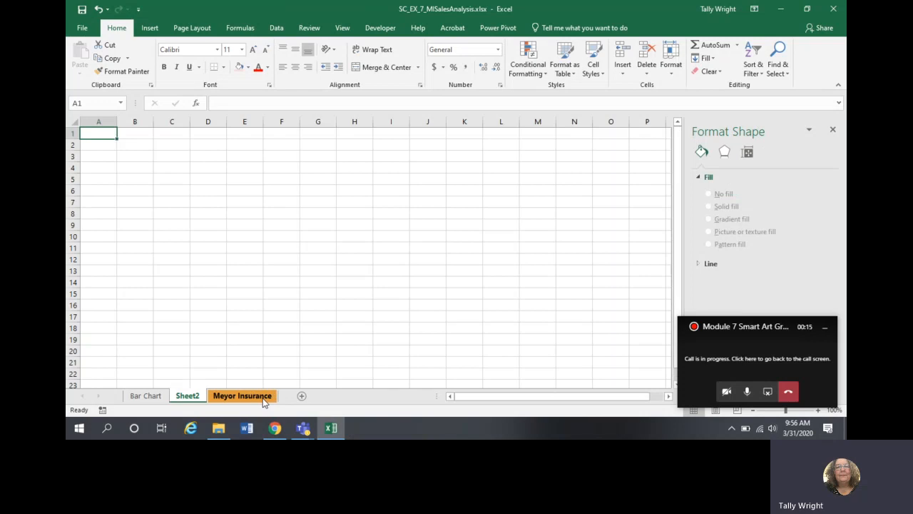
double_click(189, 396)
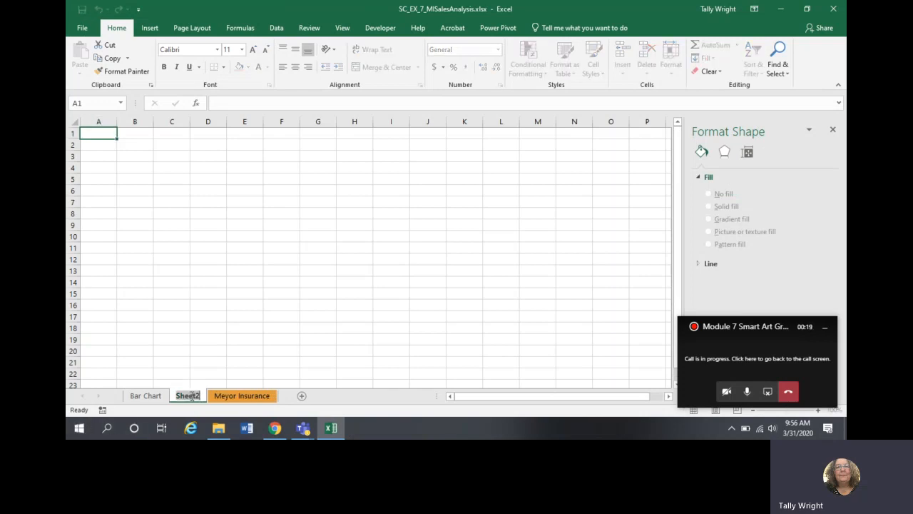
type("SmartA")
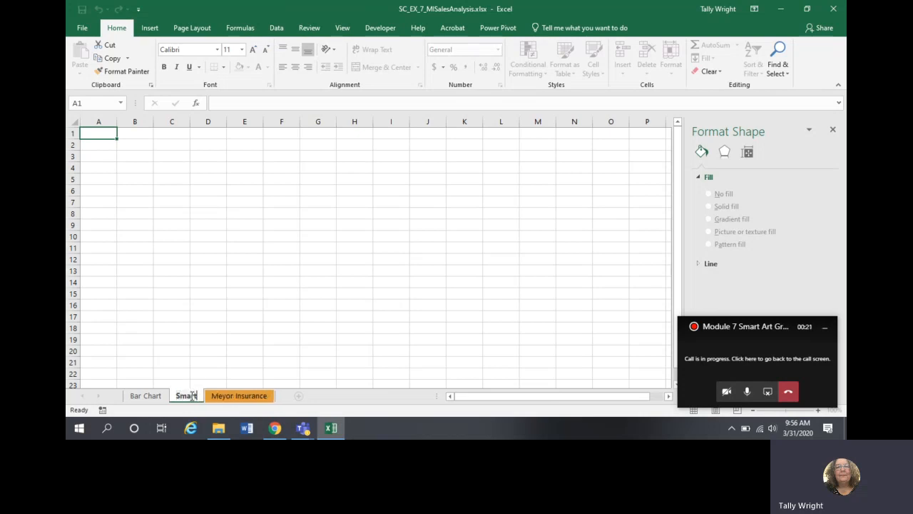
type("rt")
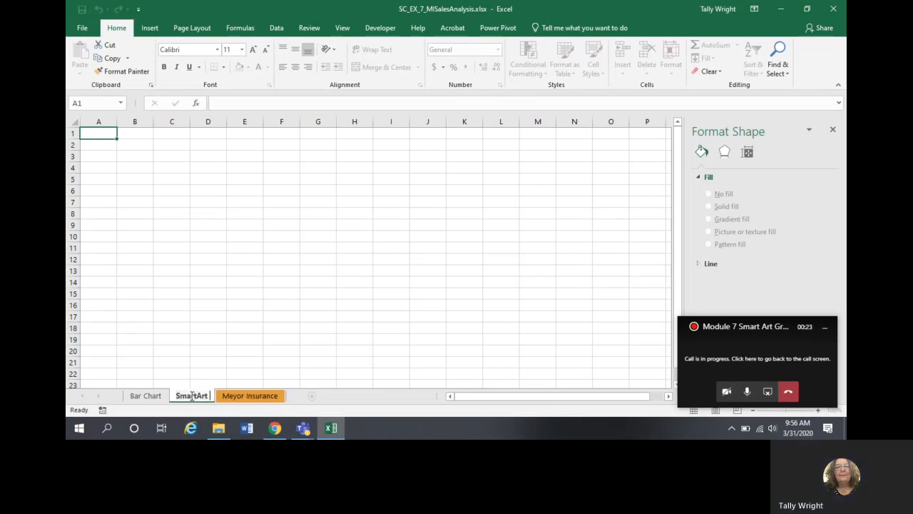
type(" Grapj")
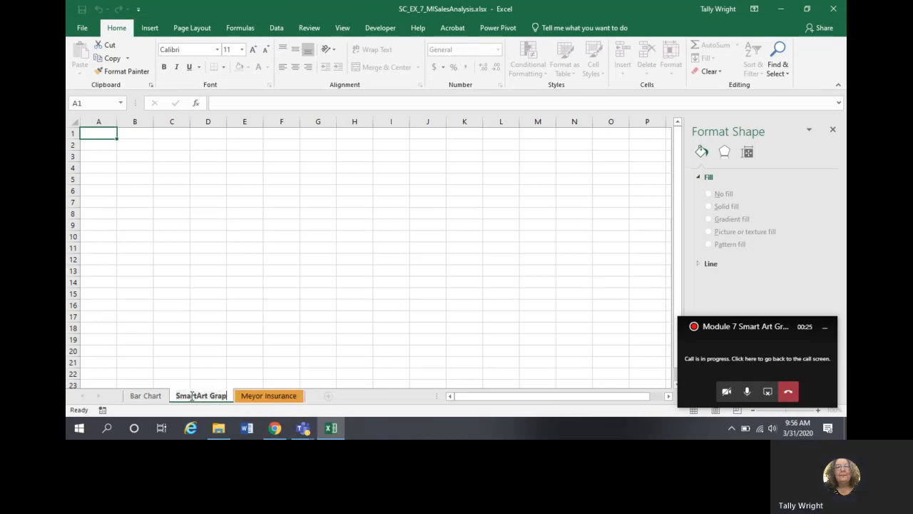
key("BackSpace")
type("hic")
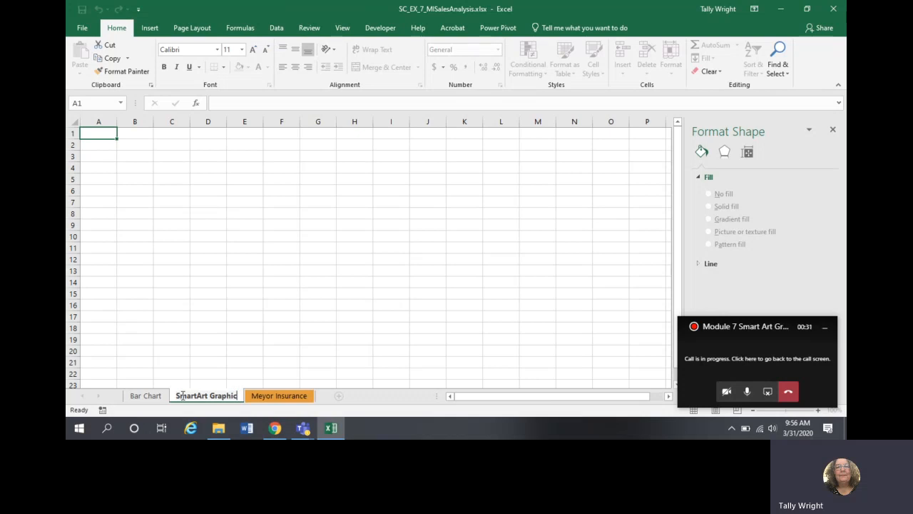
key("Return")
Set the tab color of the SmartArt Graphic sheet to white from the theme colors.
right_click(202, 400)
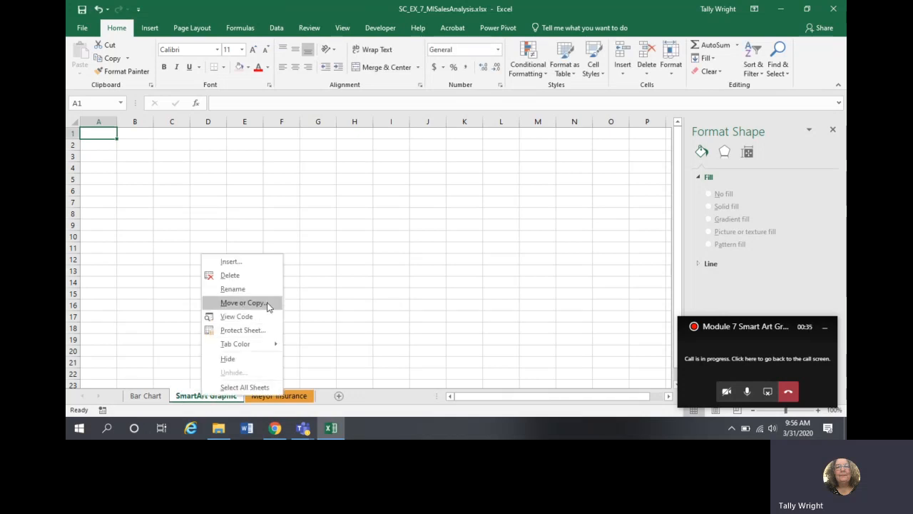
mouse_move(258, 343)
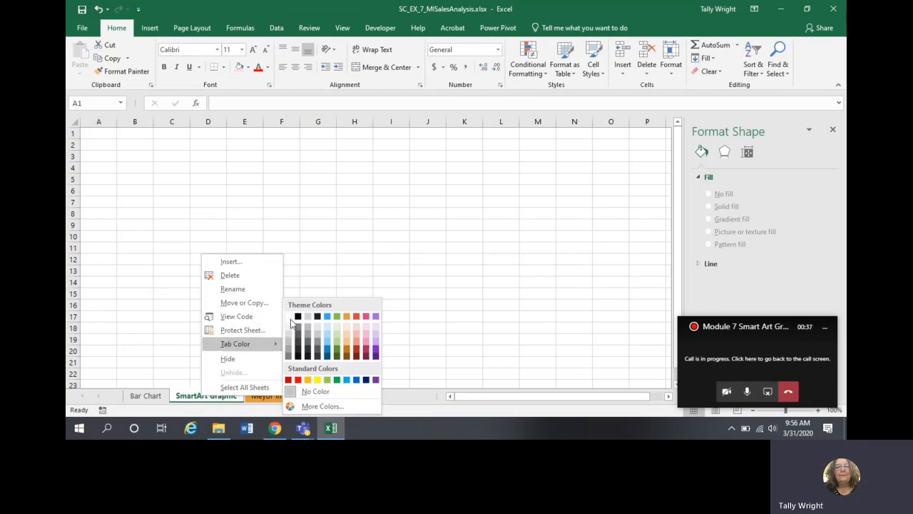
left_click(288, 316)
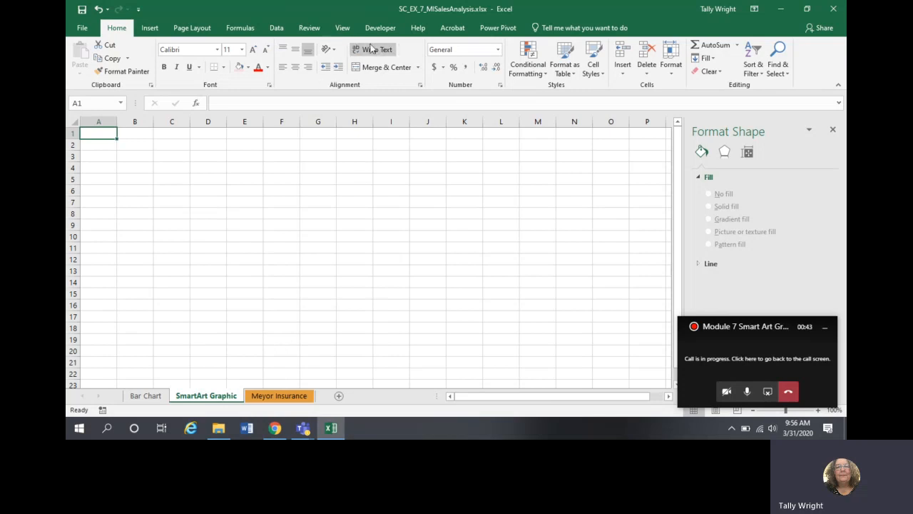
Minimize the floating meeting call window that covers part of the workbook.
left_click(719, 364)
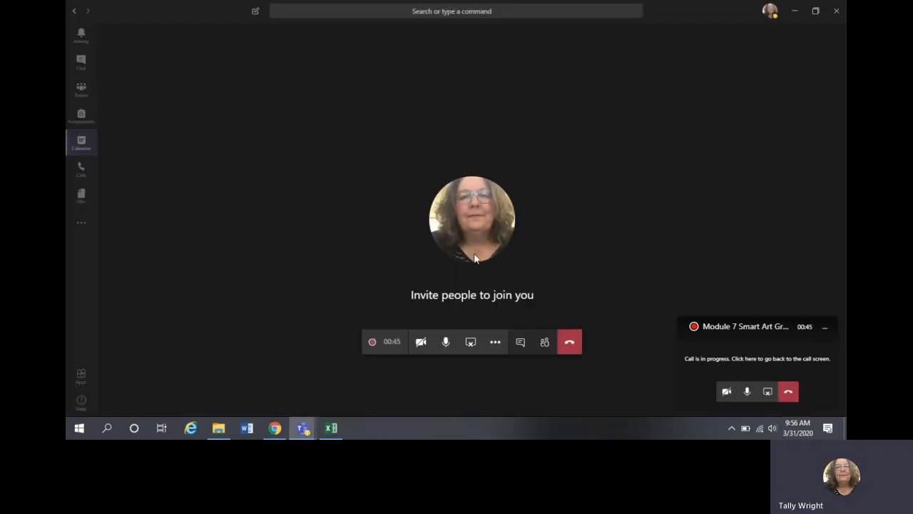
left_click(332, 427)
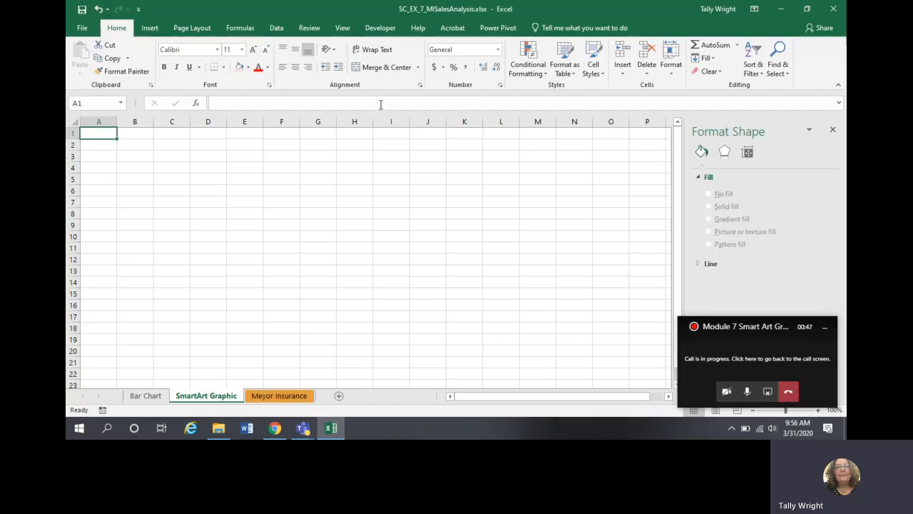
left_click(828, 330)
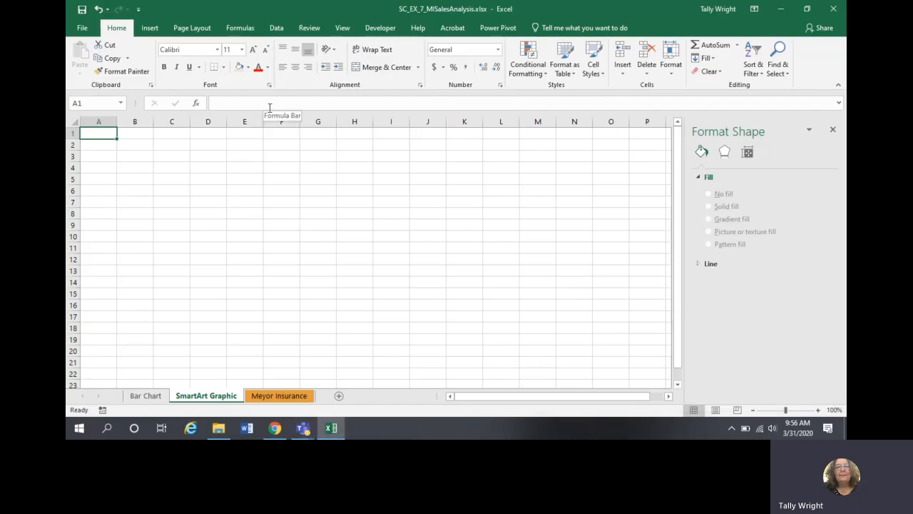
Hide the gridlines on the SmartArt Graphic sheet.
left_click(343, 29)
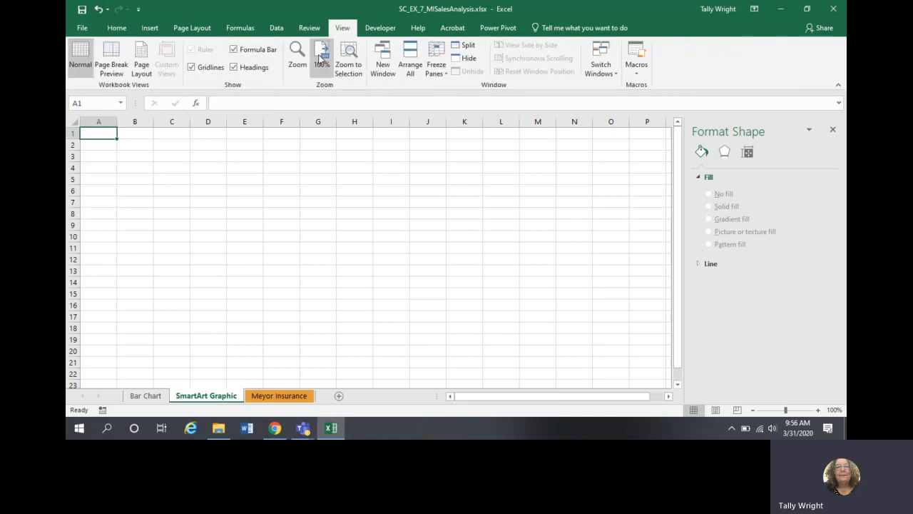
left_click(191, 68)
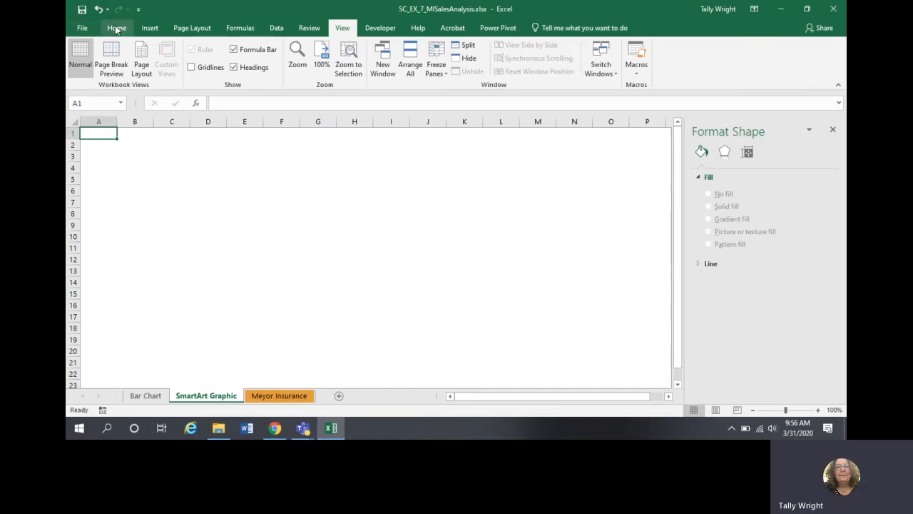
Insert a SmartArt graphic with the Accented Picture layout from the Picture category.
left_click(151, 28)
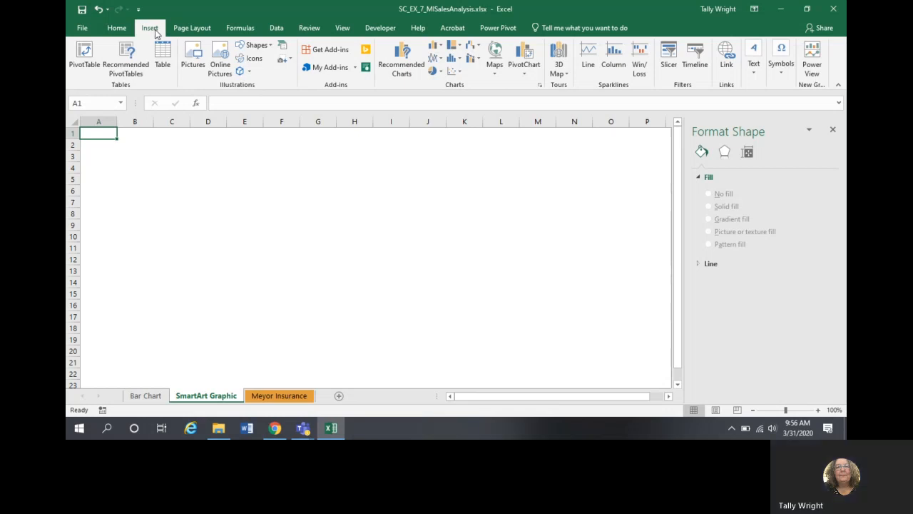
left_click(283, 46)
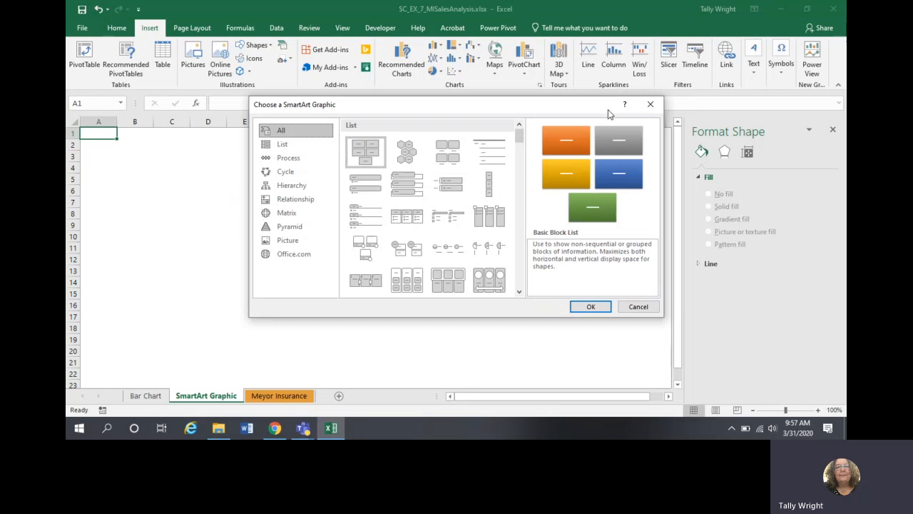
left_click(292, 242)
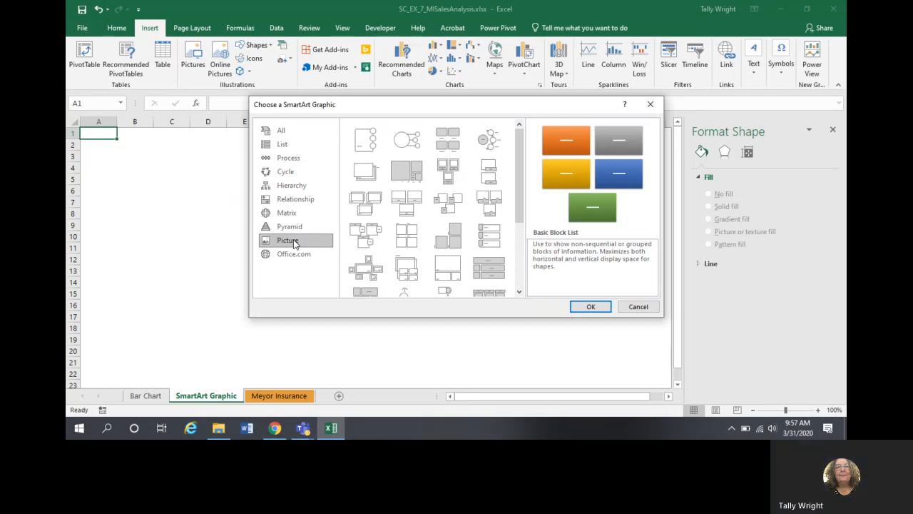
left_click(366, 137)
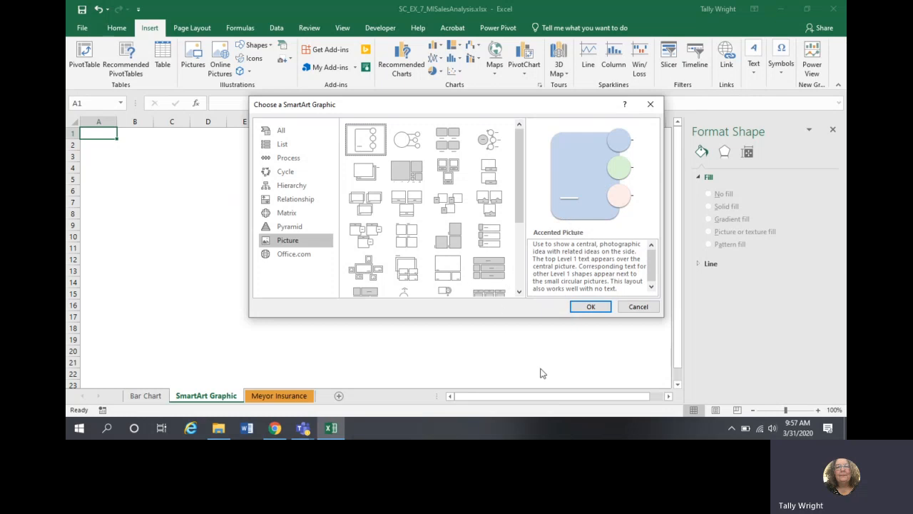
left_click(583, 309)
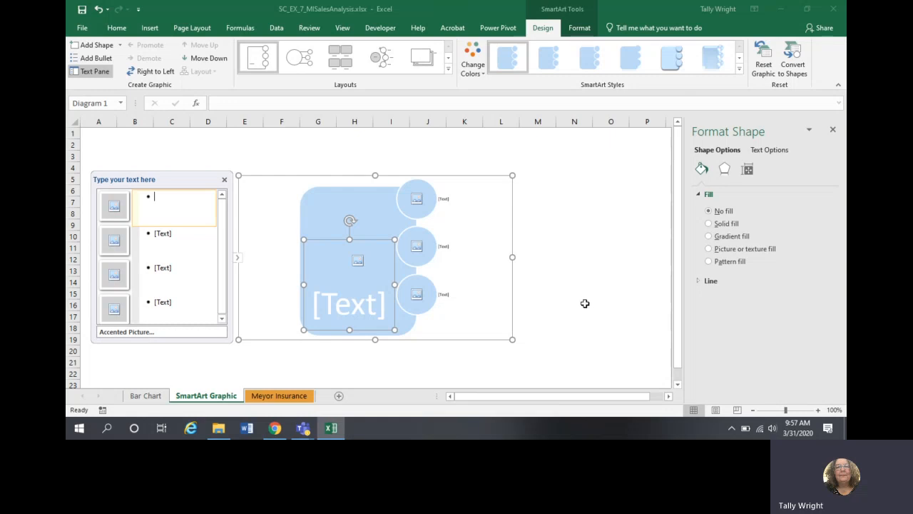
Recolor the SmartArt graphic with the first, outlined Accent 1 color variation.
left_click(478, 69)
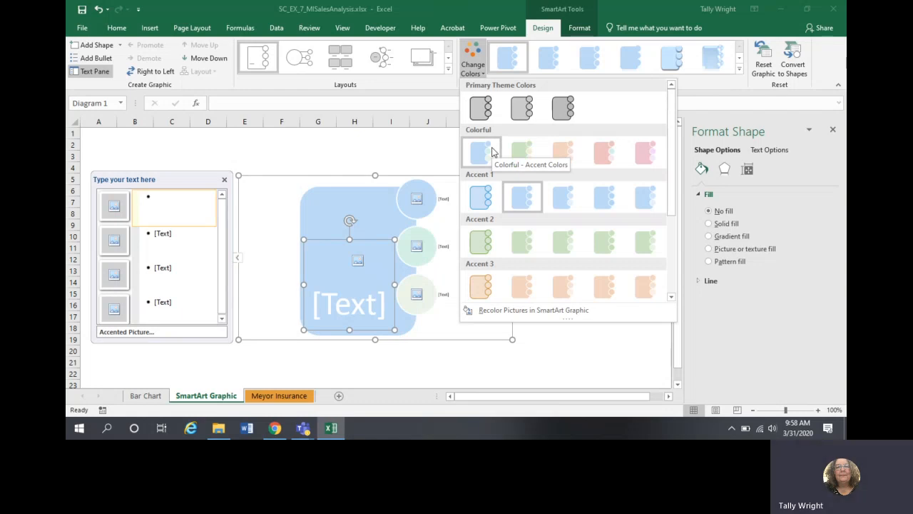
left_click(479, 198)
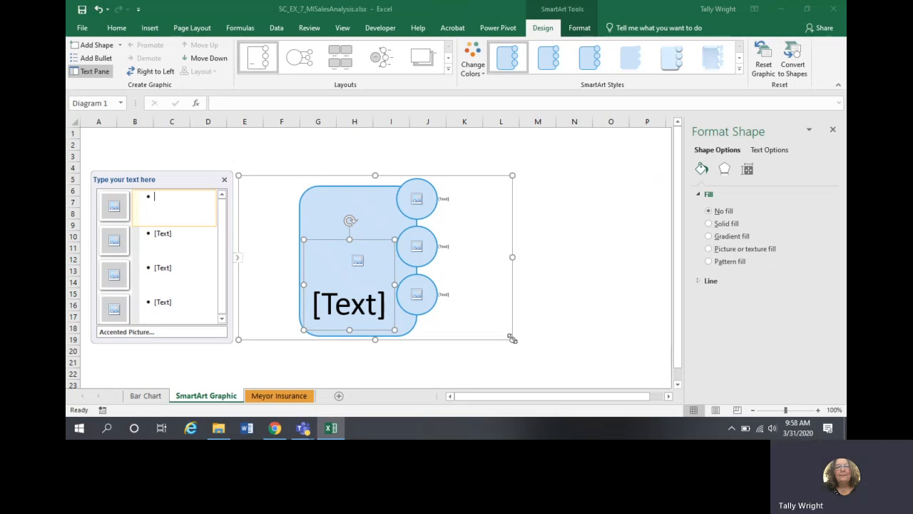
Move the SmartArt graphic up to row 1 and shift it right so its left edge is at about column F.
left_click_drag(359, 178, 347, 129)
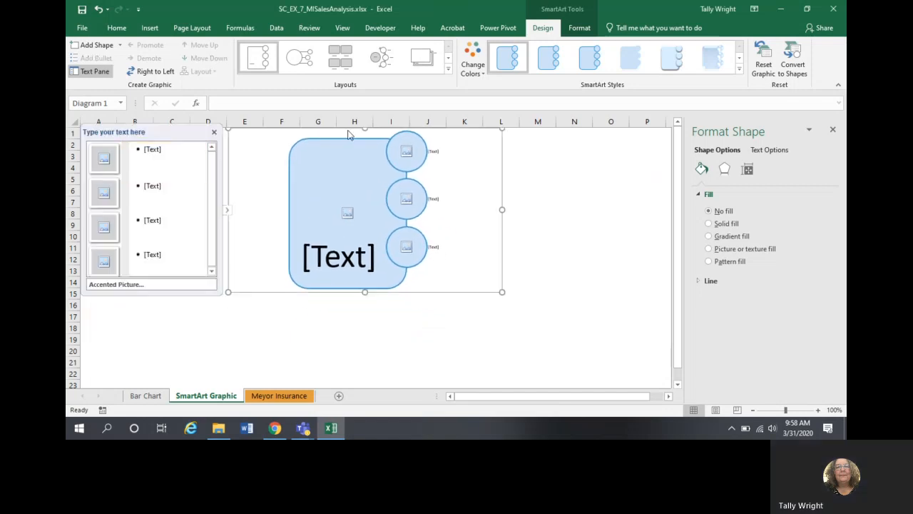
key("Right")
key("Right")
key("Right")
key("Right")
key("Right")
key("Right")
key("Right")
key("Right")
key("Right")
key("Right")
key("Right")
key("Right")
key("Right")
key("Right")
key("Right")
key("Right")
key("Right")
key("Right")
key("Right")
key("Right")
key("Left")
key("Left")
key("Left")
key("Left")
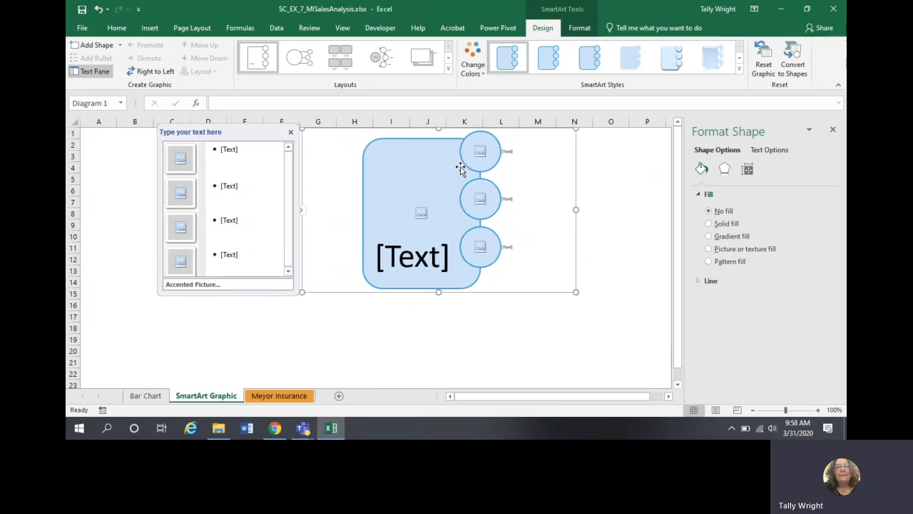
key("Left")
key("Left")
key("Left")
key("Left")
key("Left")
key("Left")
key("Left")
key("Left")
key("Left")
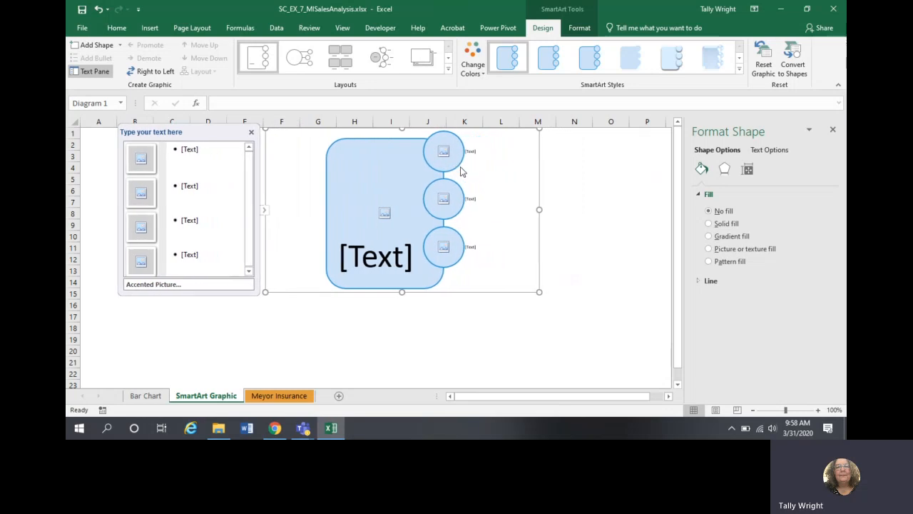
Enlarge the SmartArt graphic to reach about column Q and row 23, and add a fourth small circle shape.
left_click_drag(540, 293, 582, 250)
left_click_drag(678, 372, 681, 285)
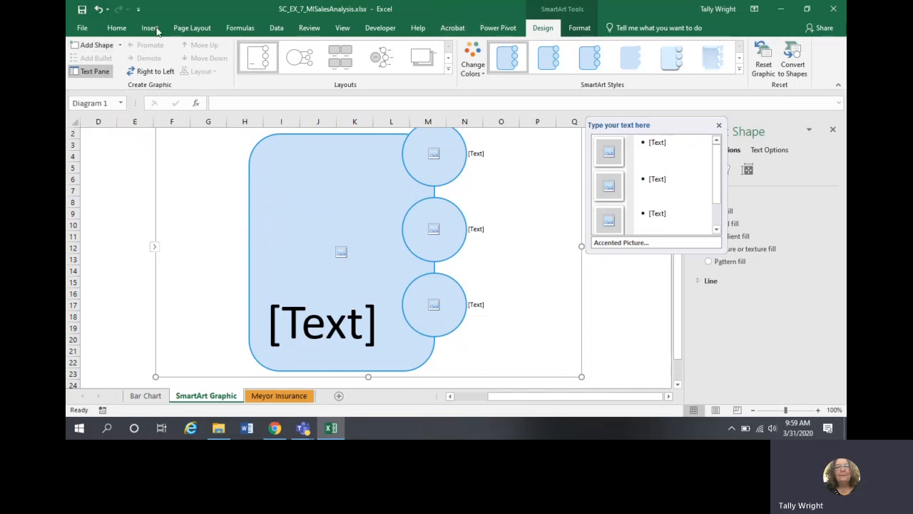
left_click(97, 45)
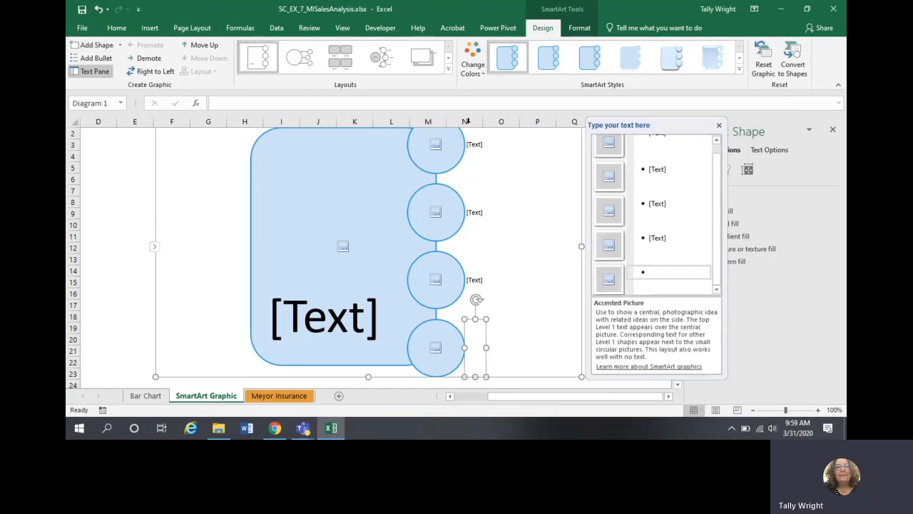
Enter Meyor Insurance as the text of the graphic's large central picture shape.
left_click_drag(719, 176, 722, 152)
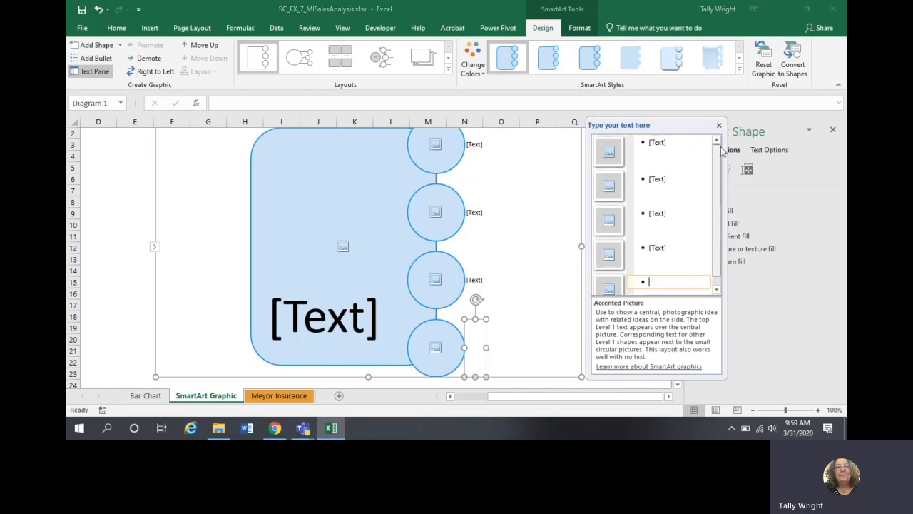
left_click(662, 141)
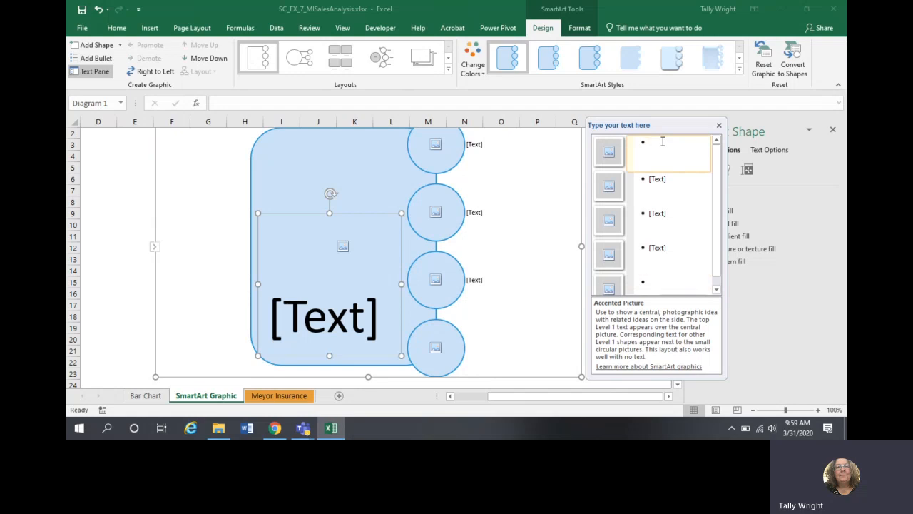
type("Meyor Inst")
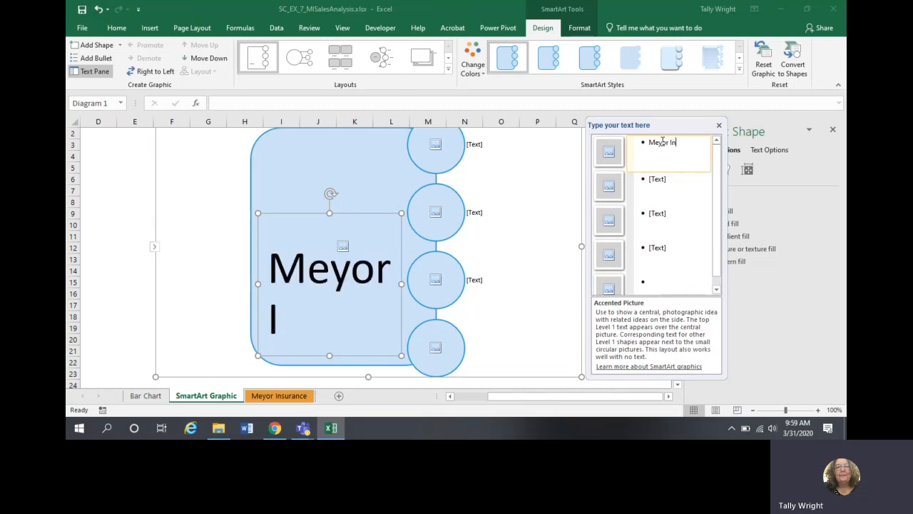
key("BackSpace")
type("urance")
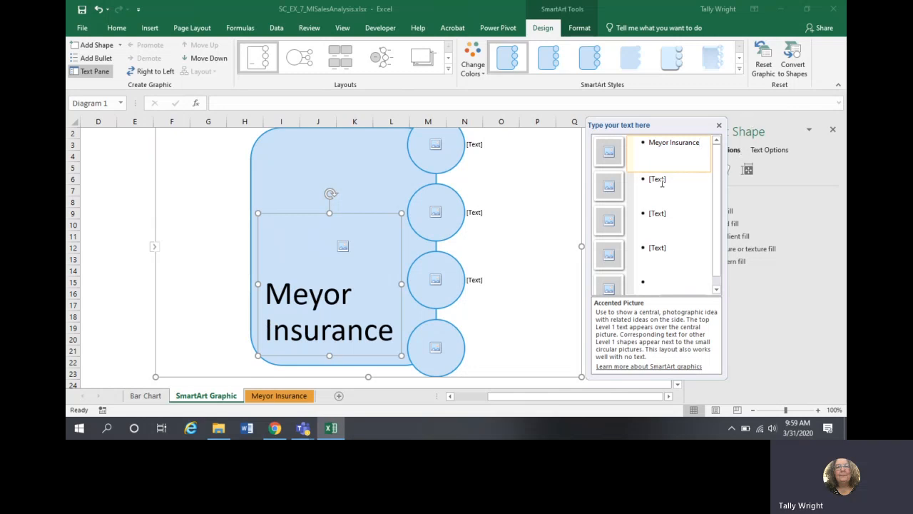
Enter Auto as the text beside the first small circle of the SmartArt graphic.
left_click(662, 181)
type("A")
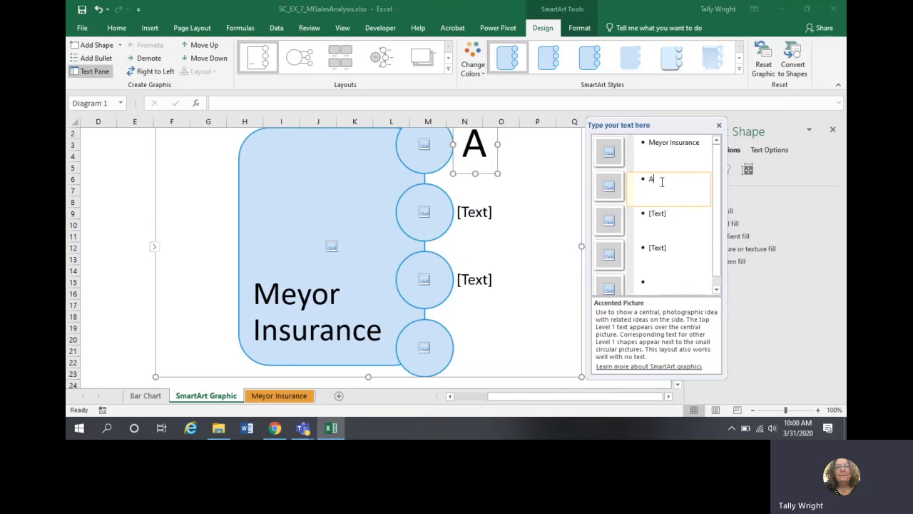
key("BackSpace")
type("uto")
key("BackSpace")
key("BackSpace")
key("BackSpace")
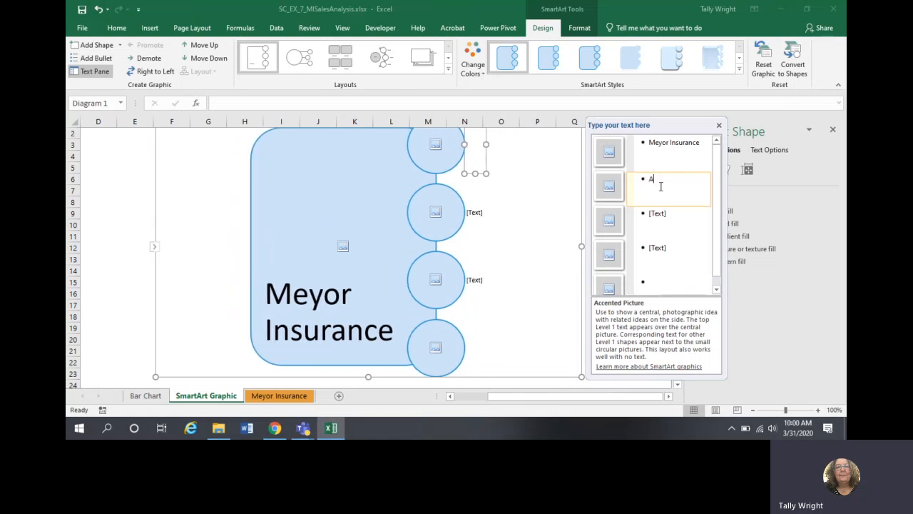
type("Auto")
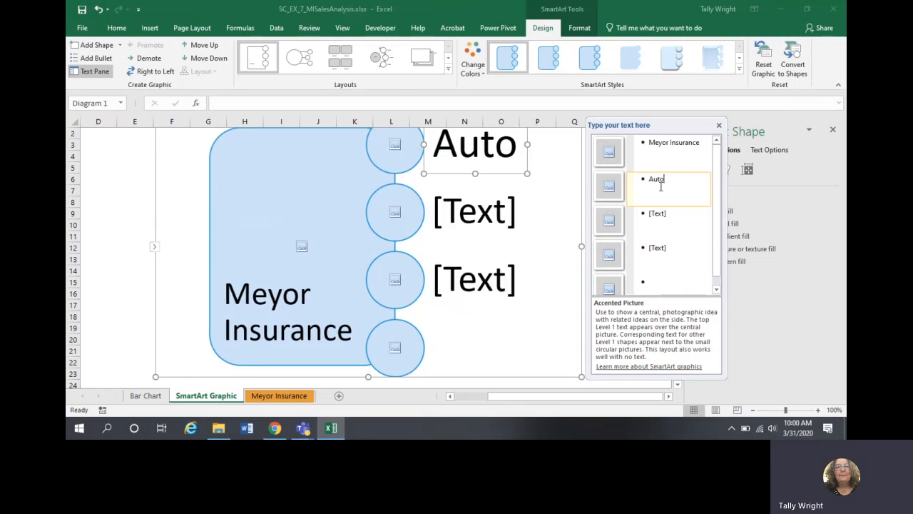
Enter Health as the text beside the second small circle of the SmartArt graphic.
left_click(660, 214)
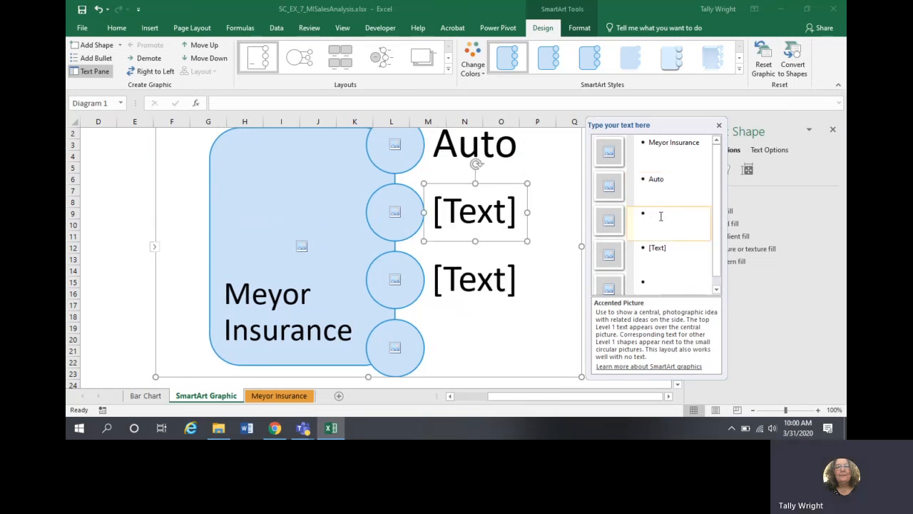
type("Heak")
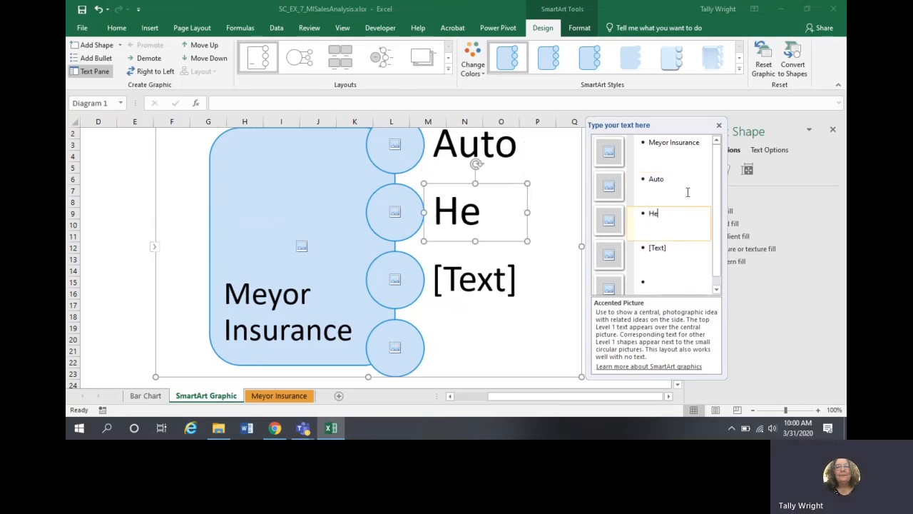
key("BackSpace")
type("lth")
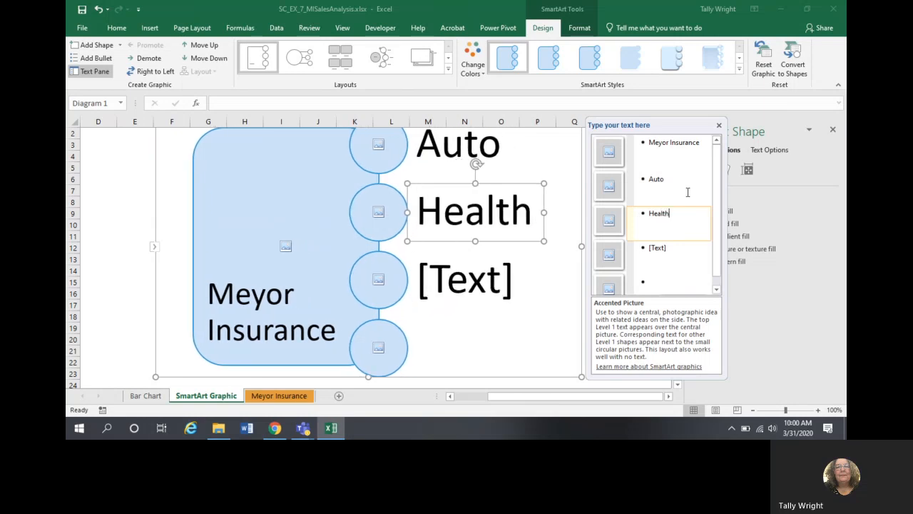
Enter Home as the text beside the third small circle and Life beside the fourth.
left_click(657, 246)
type("Home")
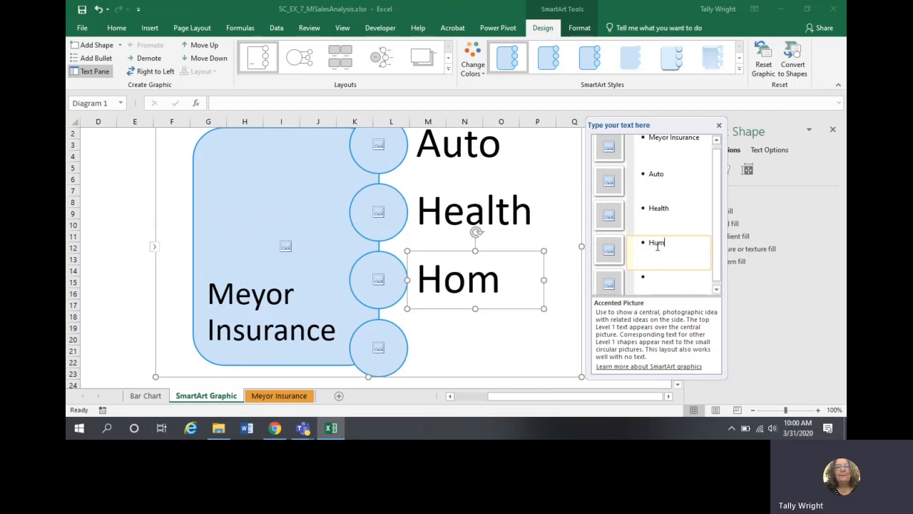
left_click(652, 277)
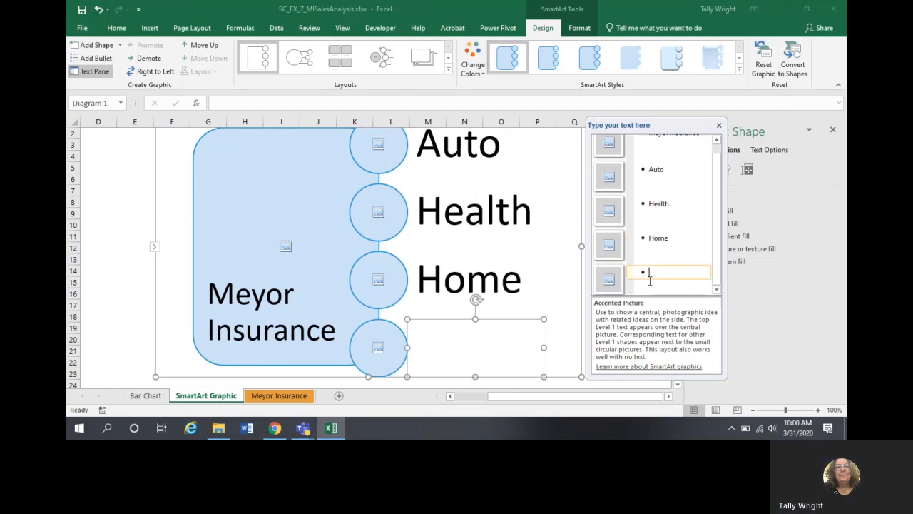
type("Life")
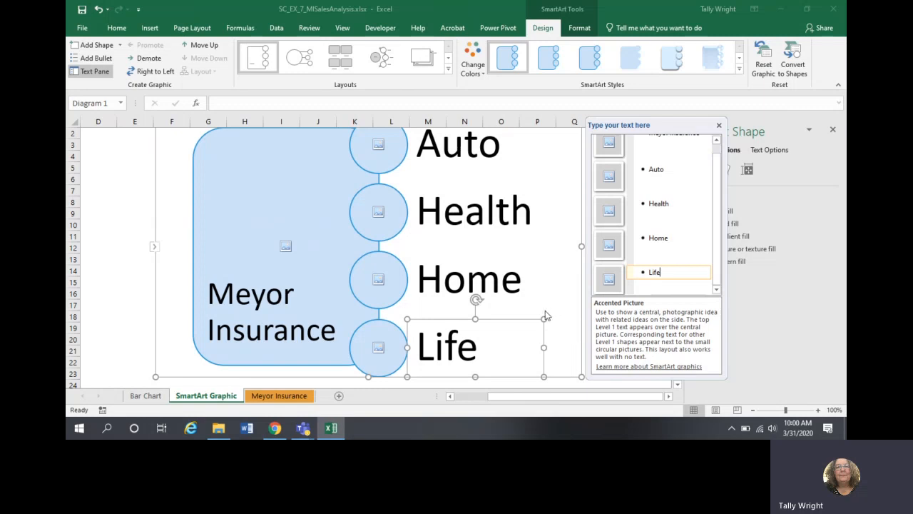
Apply the last 3-D SmartArt style, the tilted perspective view, to the graphic.
left_click(740, 71)
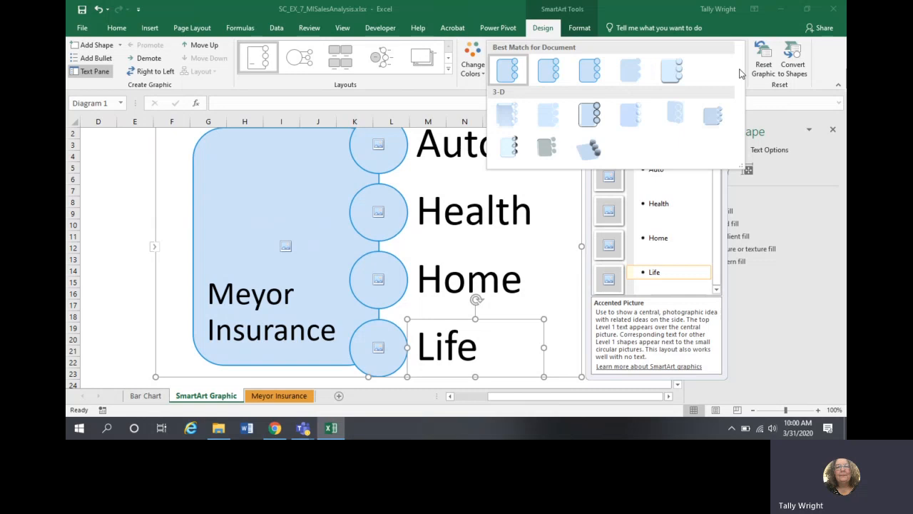
left_click(593, 151)
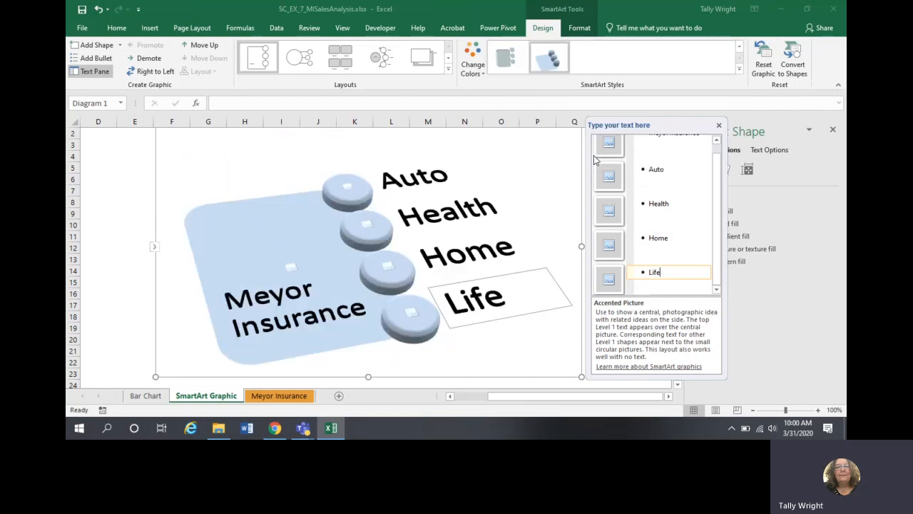
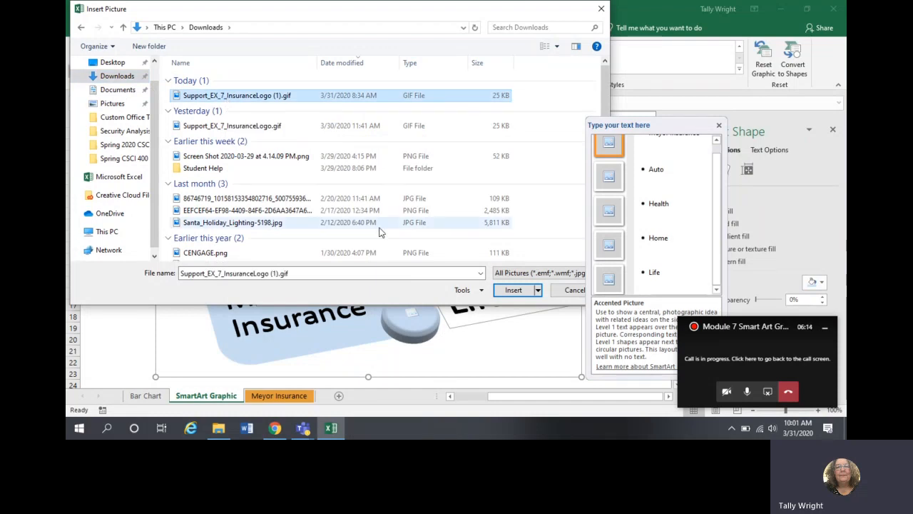
Fill the large central picture shape with Support_EX_7_InsuranceLogo (1).gif and move the text entry window clear of the Format Picture settings.
left_click(508, 291)
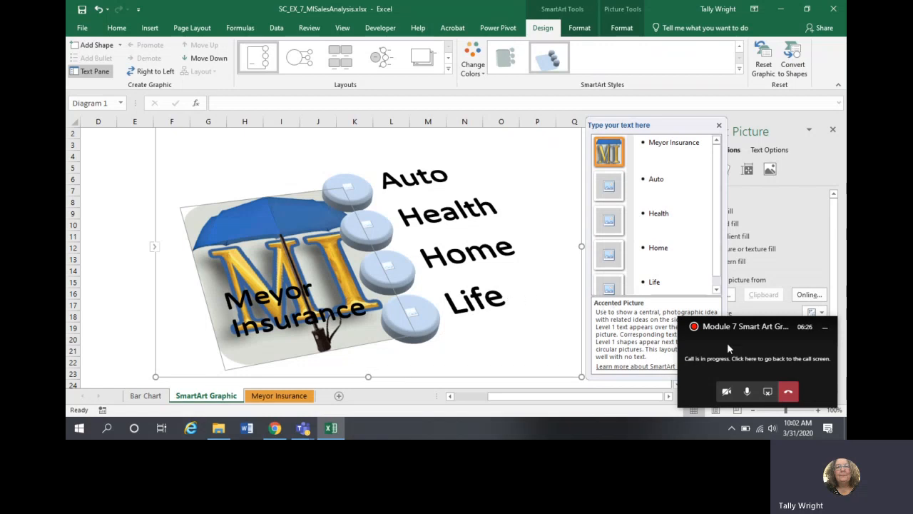
left_click(825, 327)
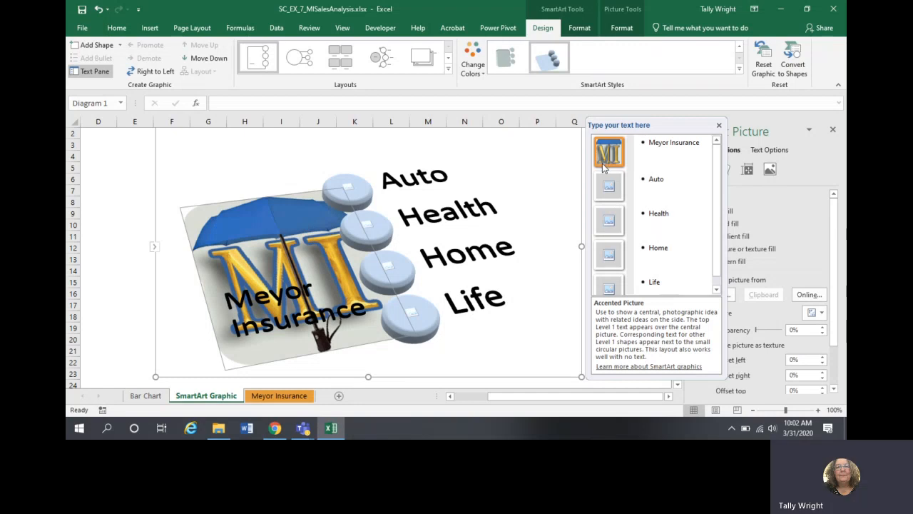
left_click_drag(674, 126, 612, 130)
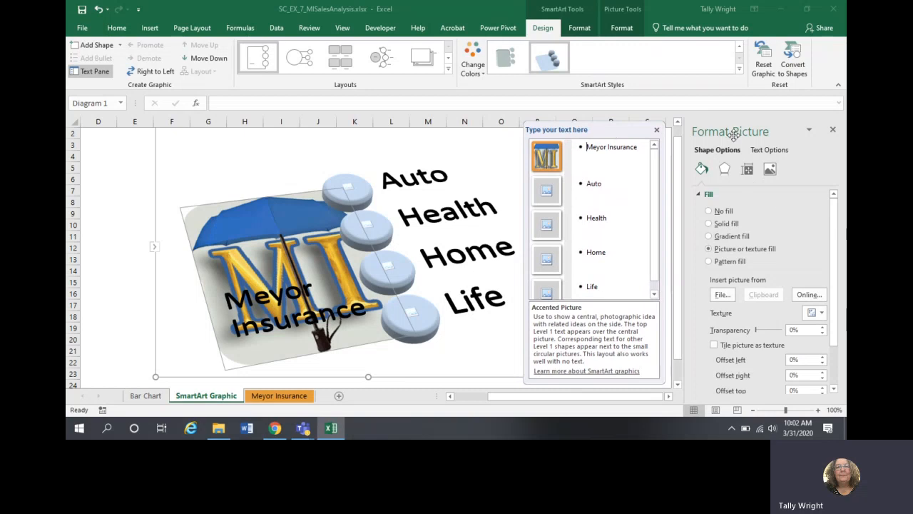
Apply the glow preset "Glow: 18 point; Blue, Accent color 1" to the central logo picture.
left_click(724, 171)
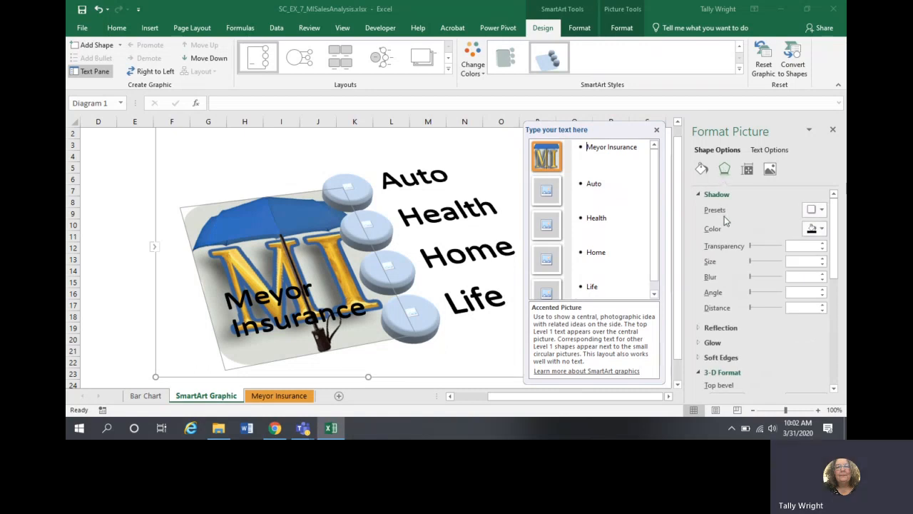
left_click(704, 345)
left_click_drag(832, 261, 834, 301)
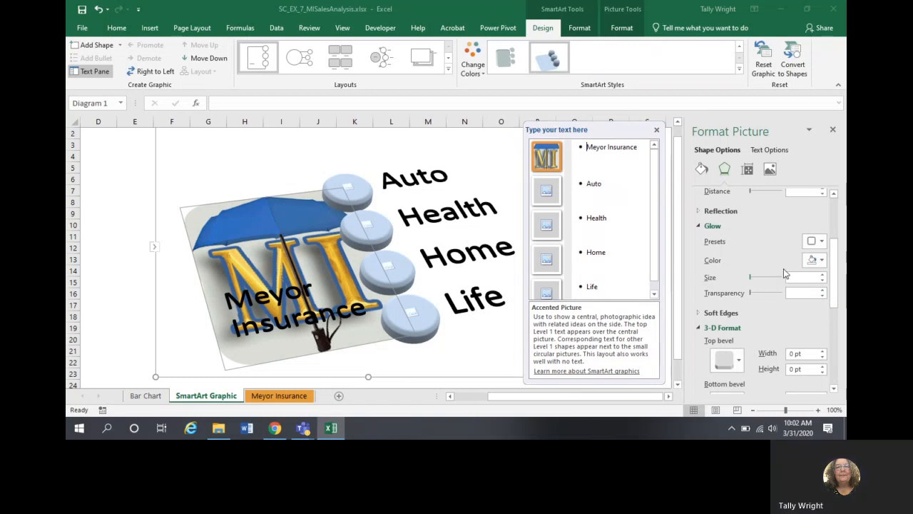
left_click(820, 245)
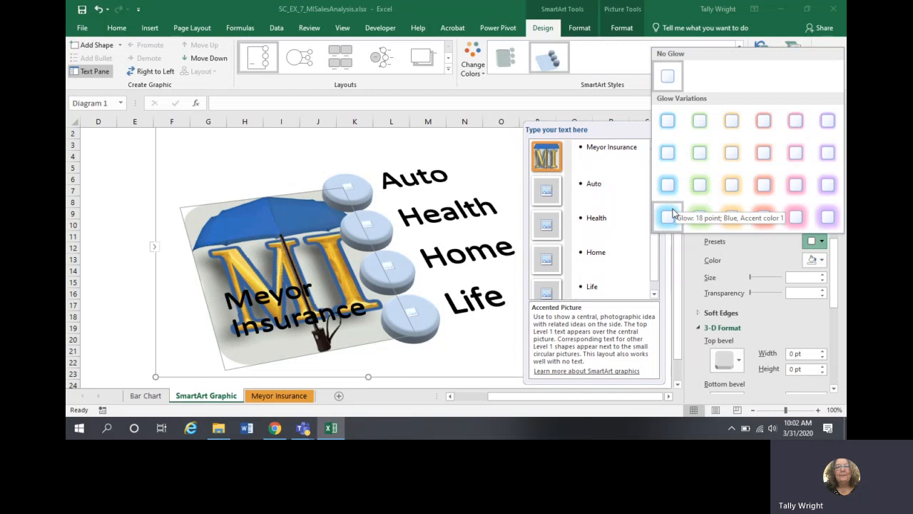
left_click(667, 216)
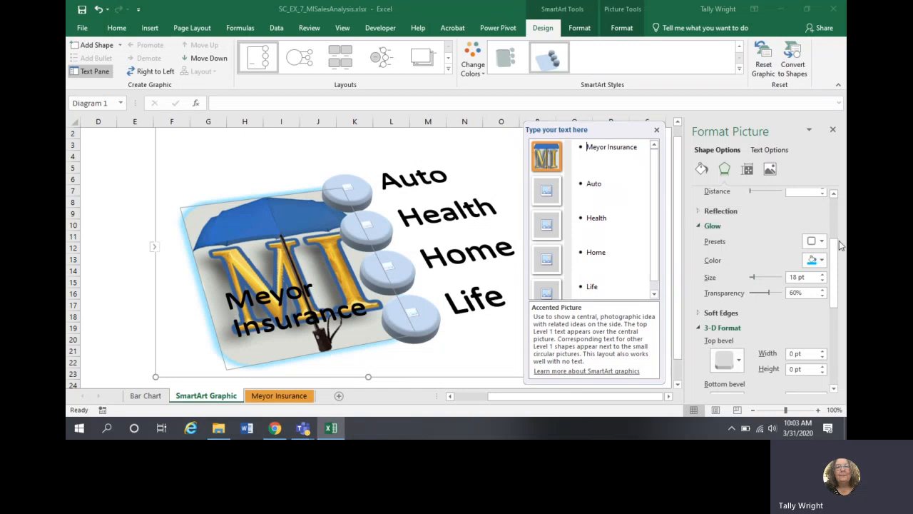
scroll(839, 243, "down", 7)
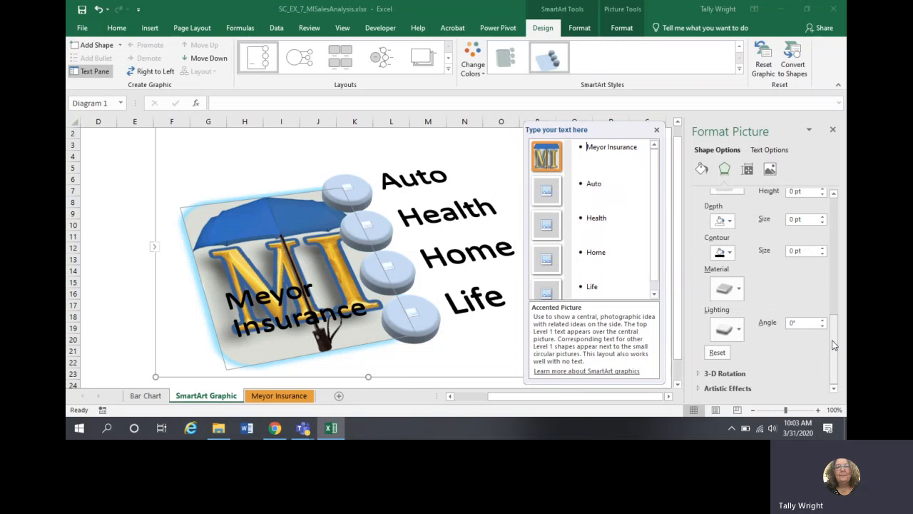
Correct the central logo picture with Sharpen 25% and a brightness of +20% at 0% contrast.
left_click(630, 30)
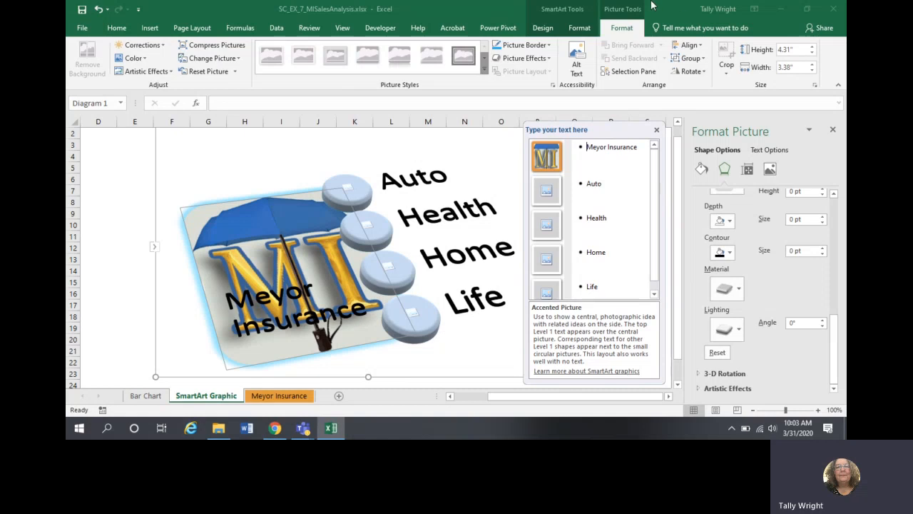
left_click(161, 45)
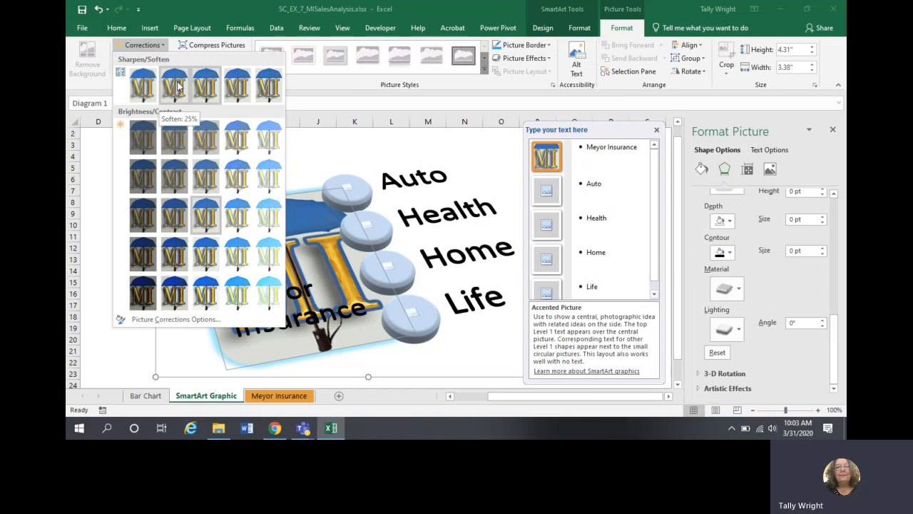
left_click(239, 88)
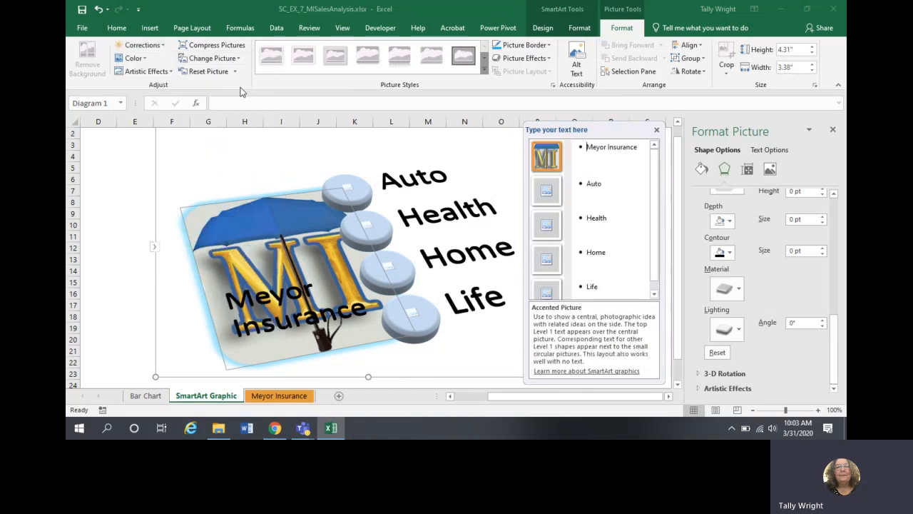
left_click(167, 46)
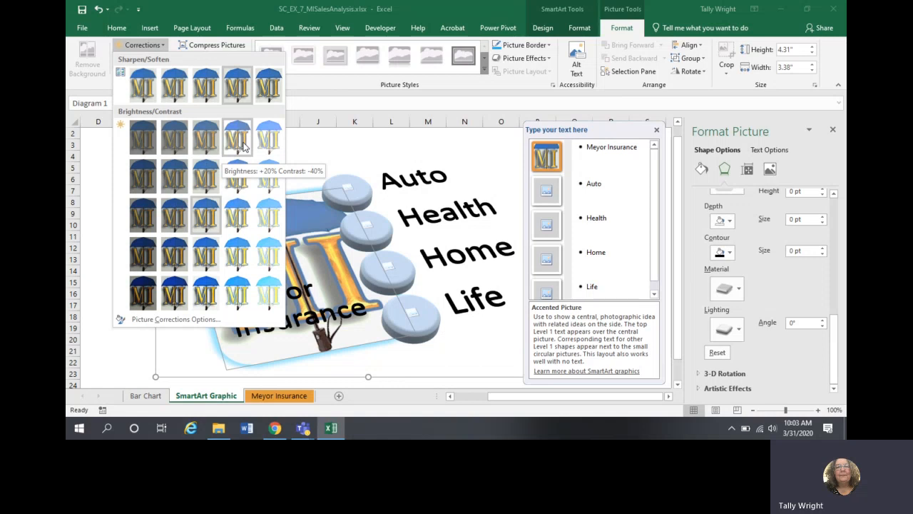
left_click(238, 214)
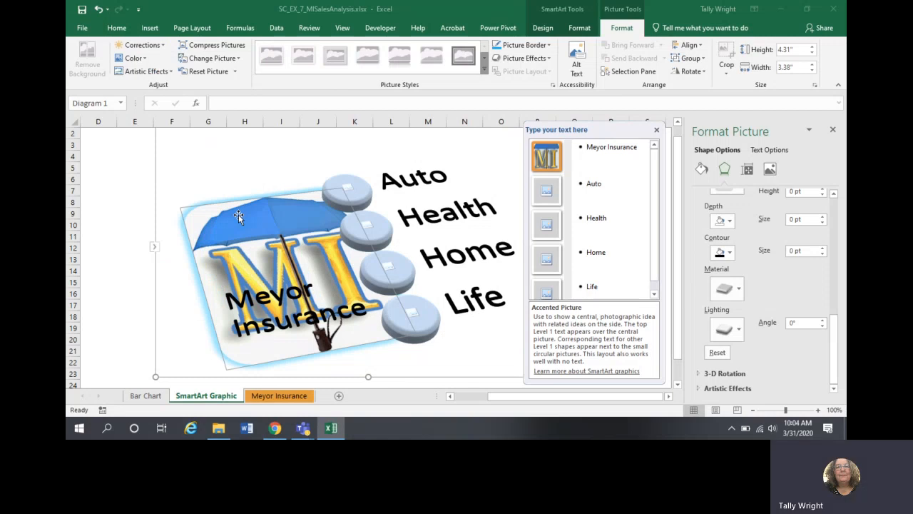
Insert the first car icon from the Vehicles category into the small circle beside Auto.
left_click(547, 193)
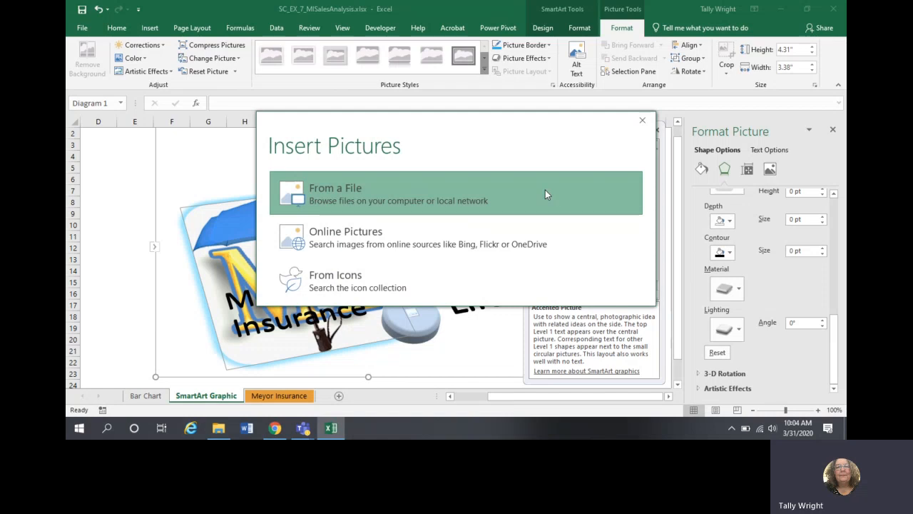
left_click(411, 301)
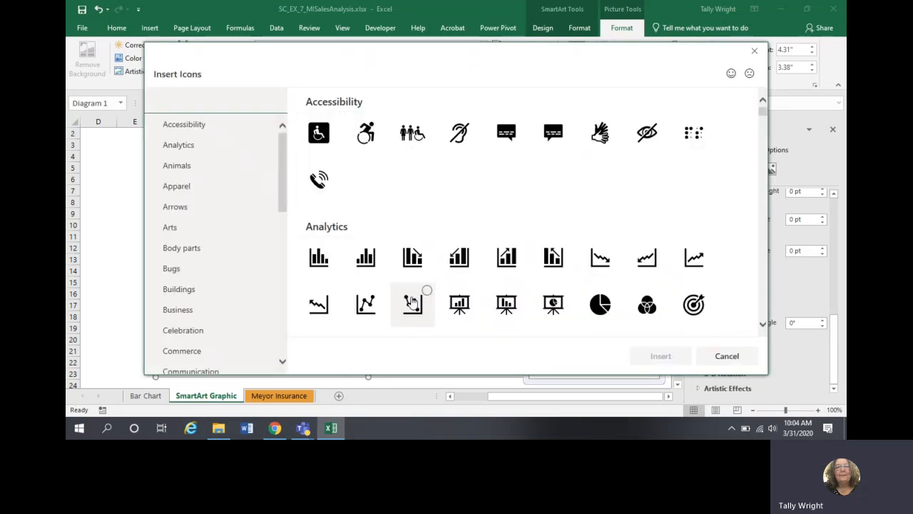
left_click(413, 303)
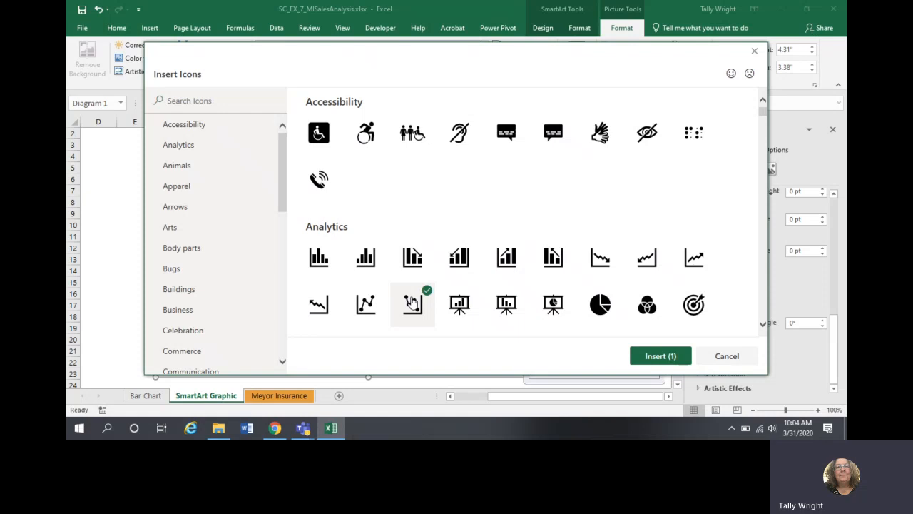
left_click_drag(282, 207, 257, 366)
left_click(189, 347)
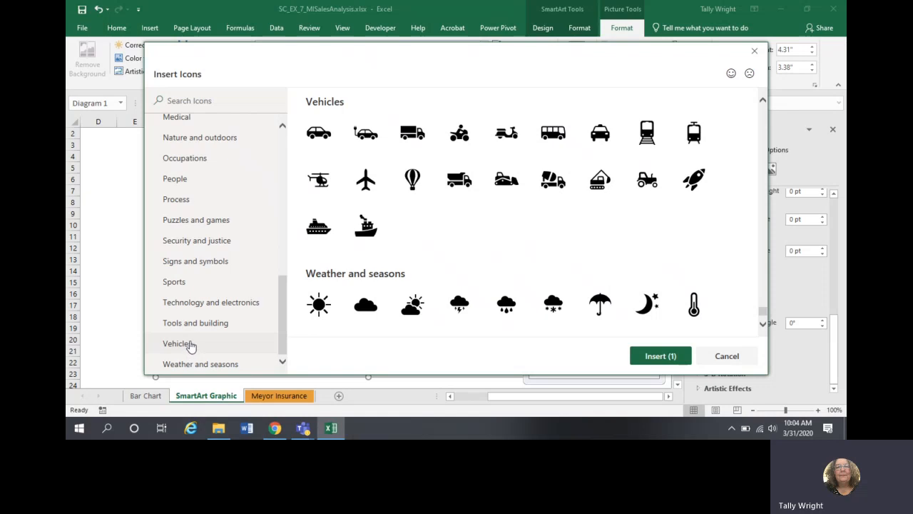
left_click(318, 142)
left_click(657, 356)
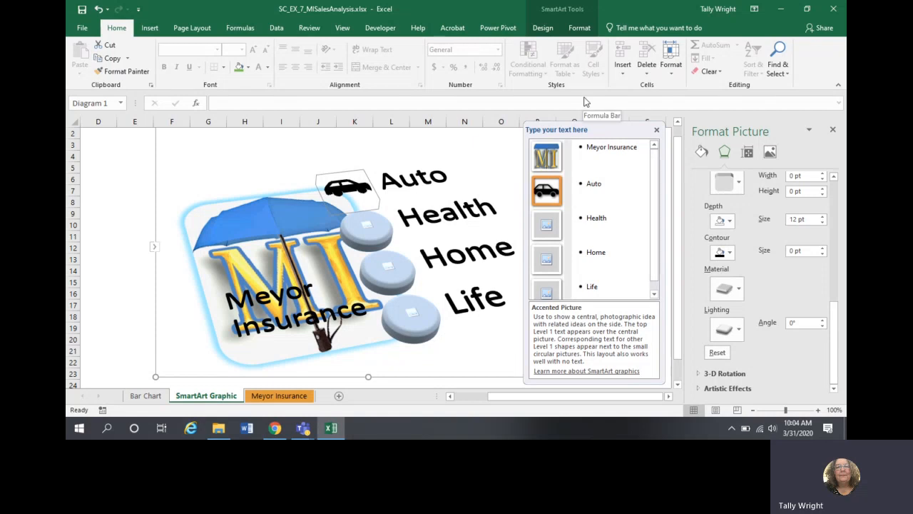
Insert the circled cross icon from the Medical category into the small circle beside Health.
left_click(581, 27)
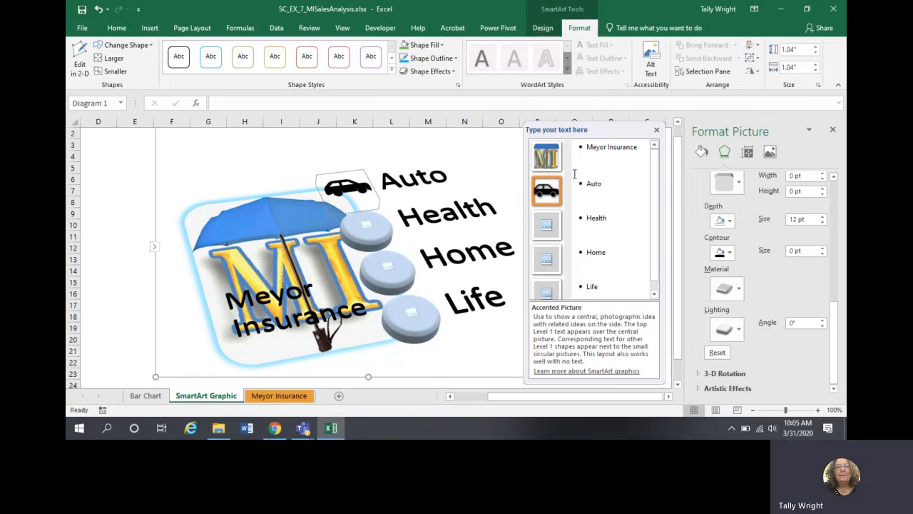
left_click(539, 202)
left_click(546, 225)
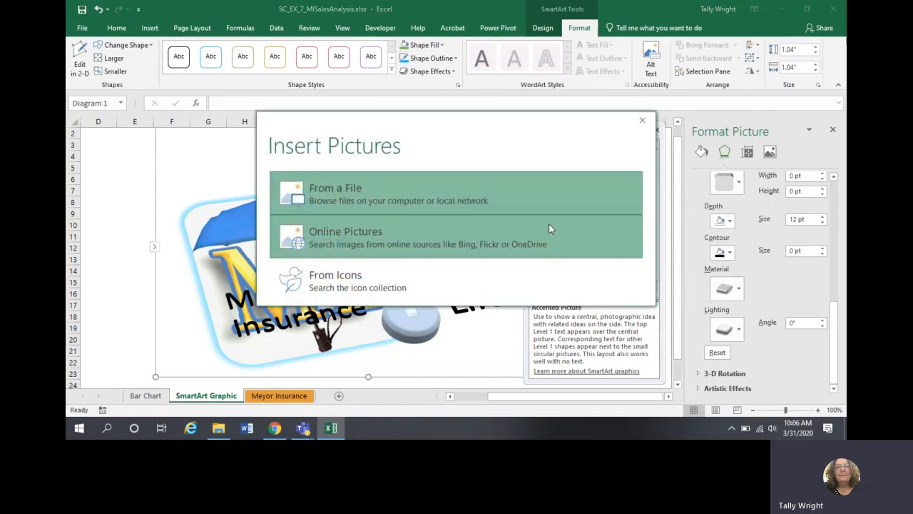
left_click(433, 289)
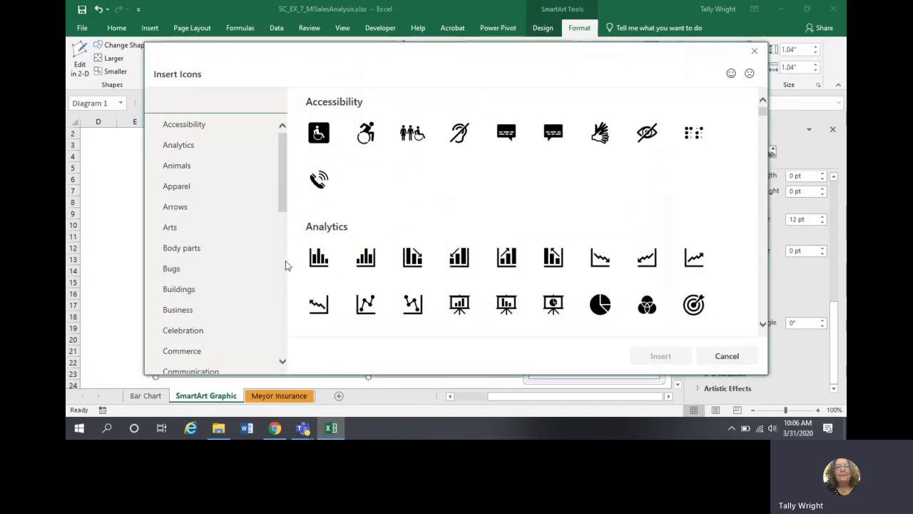
left_click_drag(279, 203, 288, 282)
left_click(176, 325)
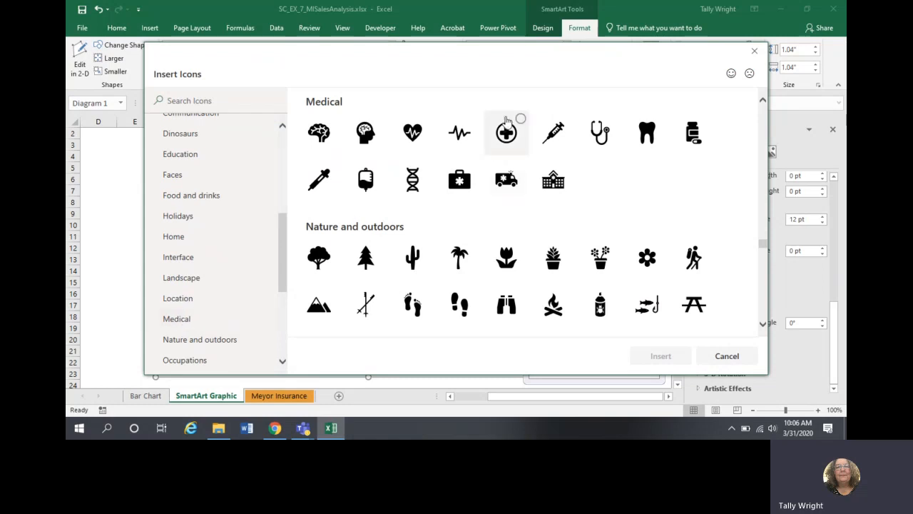
left_click(509, 142)
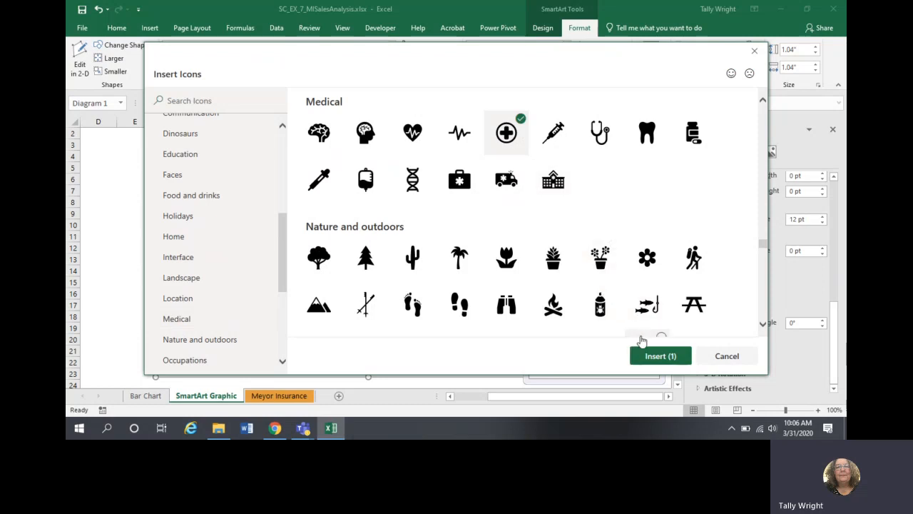
left_click(649, 357)
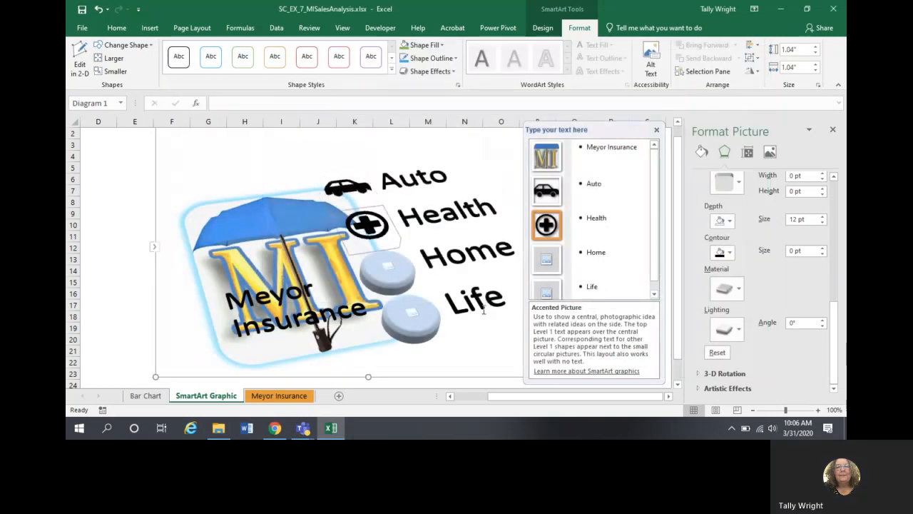
Insert the second house icon from the Buildings category into the small circle beside Home.
left_click(544, 261)
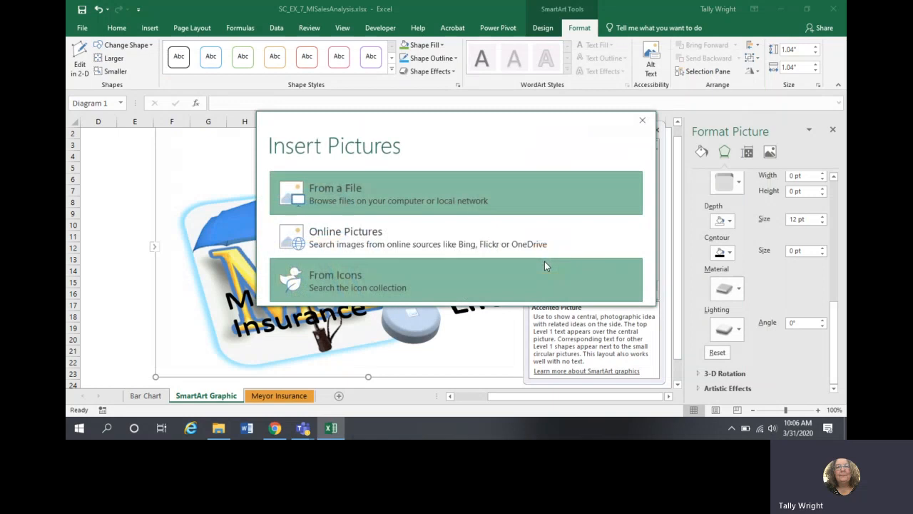
left_click(436, 272)
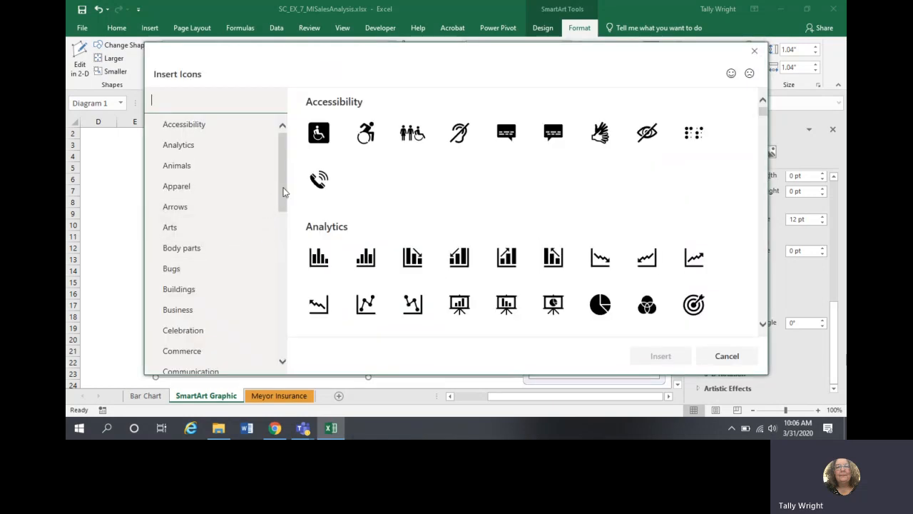
scroll(279, 200, "down", 1)
scroll(280, 203, "down", 1)
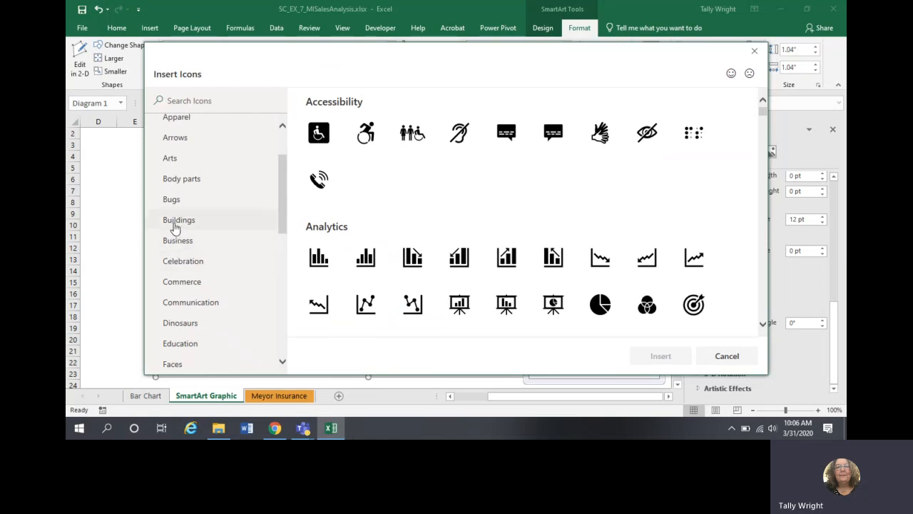
left_click(174, 224)
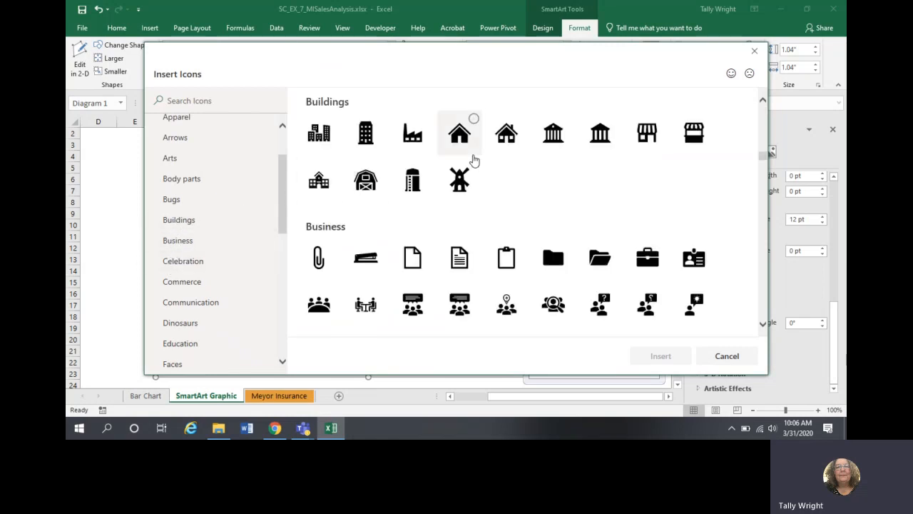
left_click(507, 133)
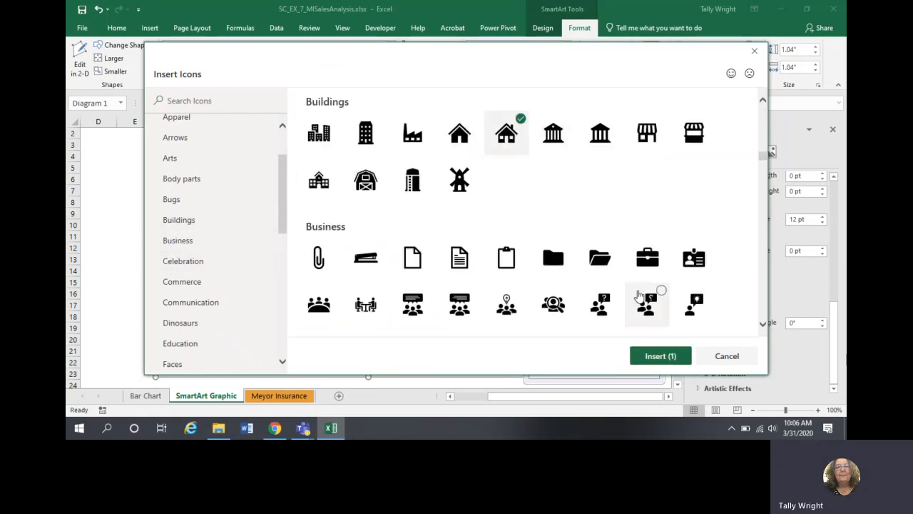
left_click(657, 355)
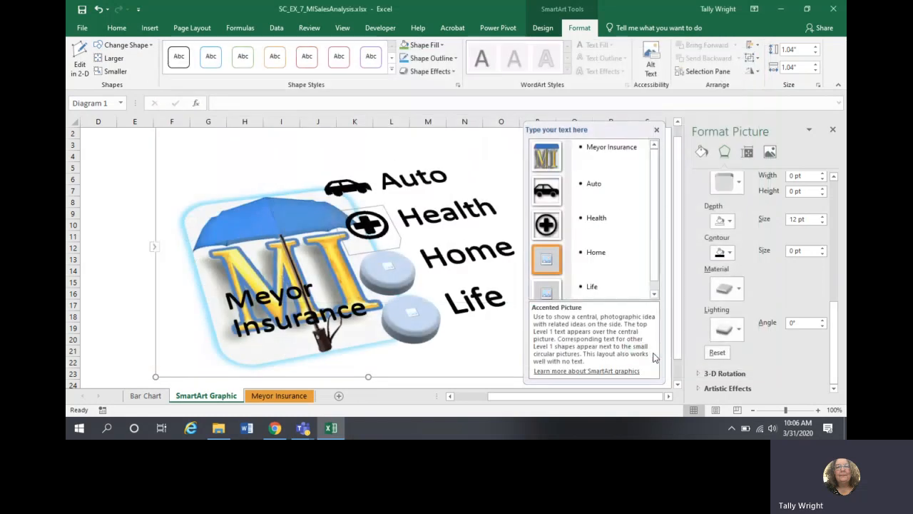
Insert the plain head-and-shoulders person icon from the People category into the small circle beside Life.
left_click(547, 287)
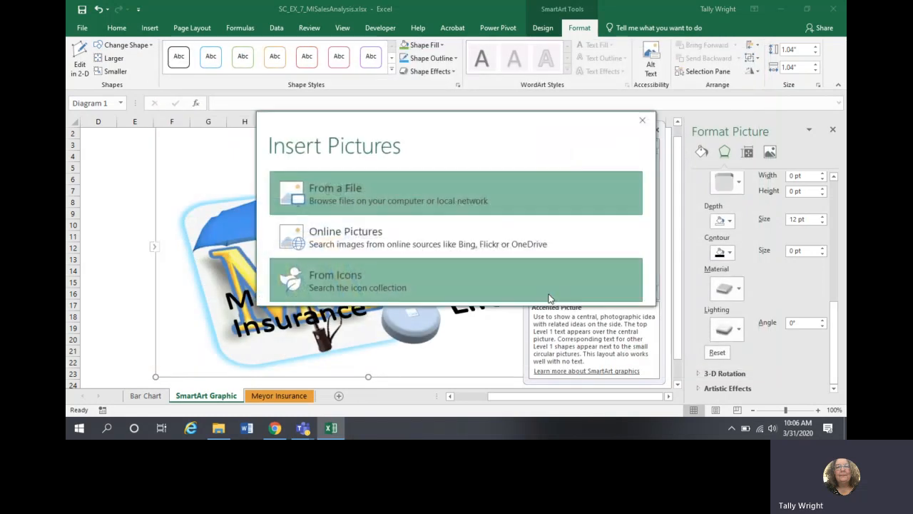
left_click(478, 284)
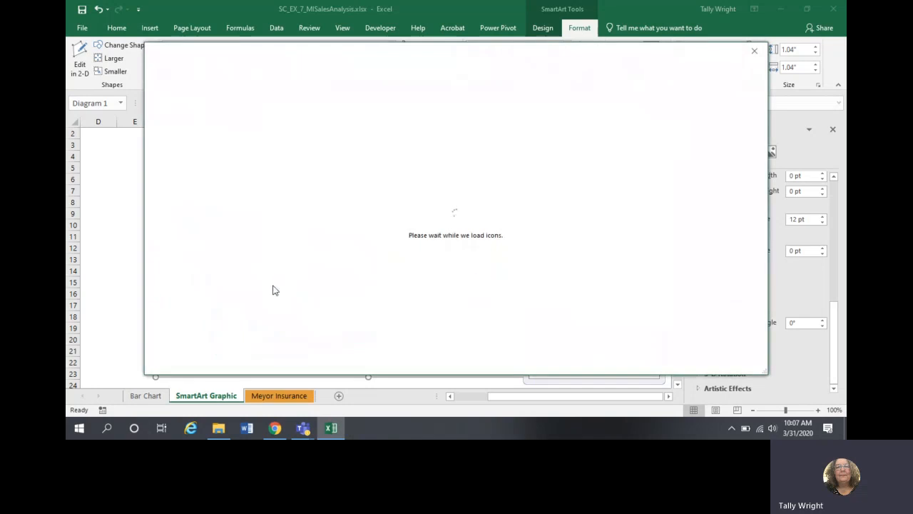
left_click(278, 203)
left_click_drag(279, 214, 283, 309)
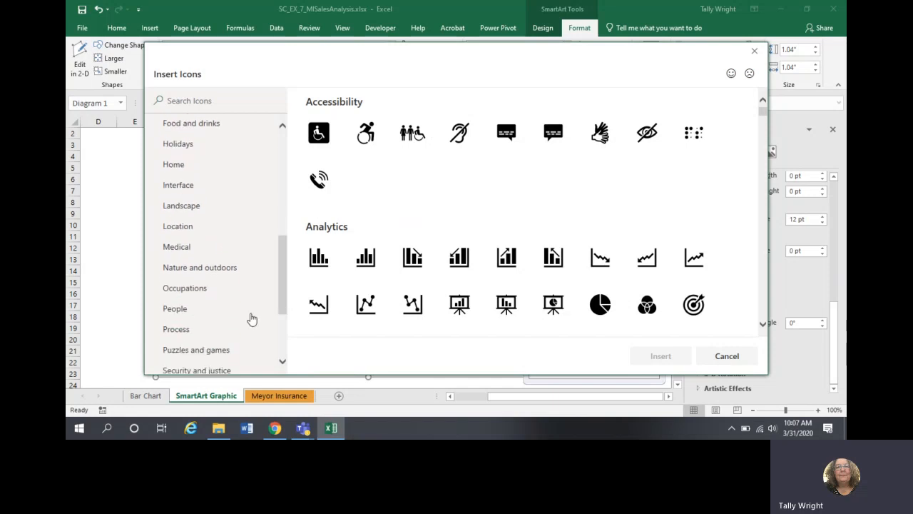
left_click(189, 308)
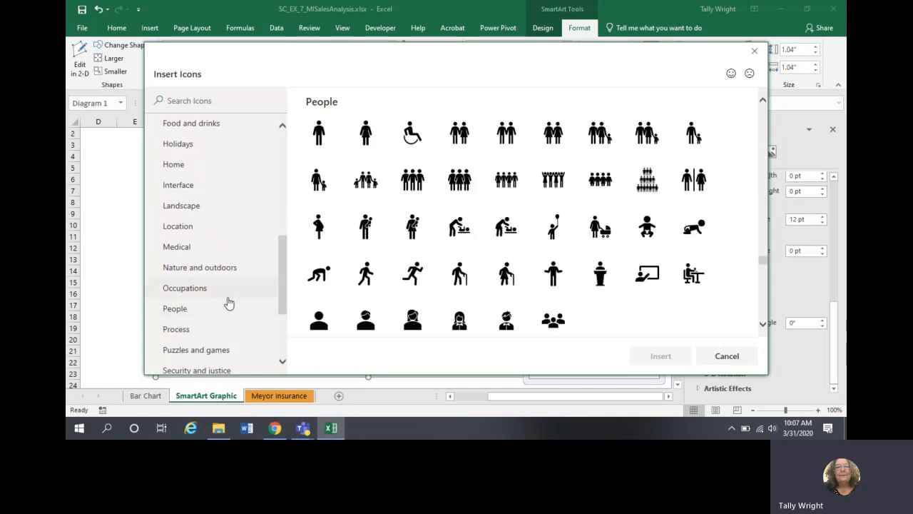
left_click(320, 327)
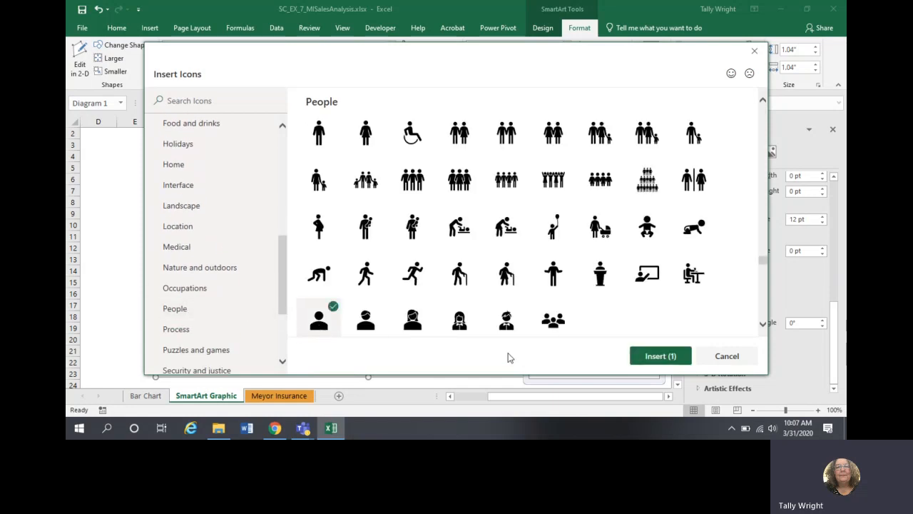
left_click(637, 356)
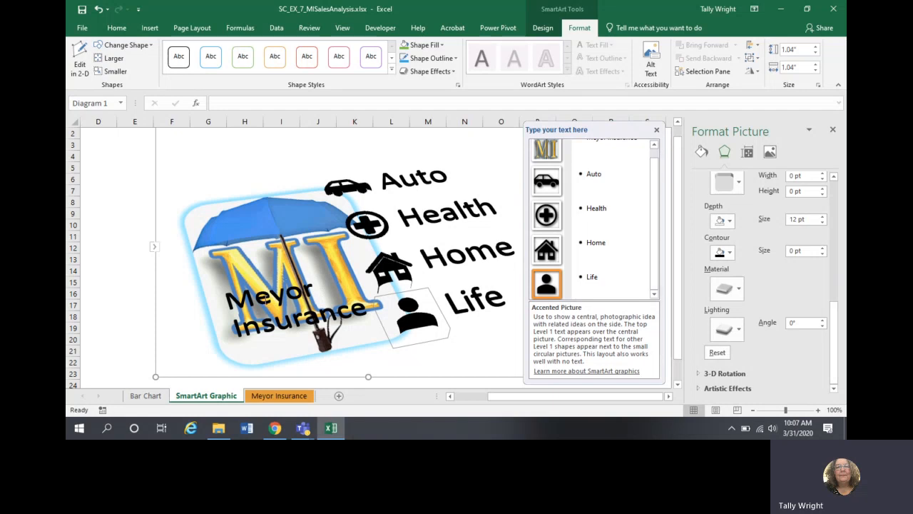
Make the Meyor Insurance text over the central picture bold.
left_click(265, 300)
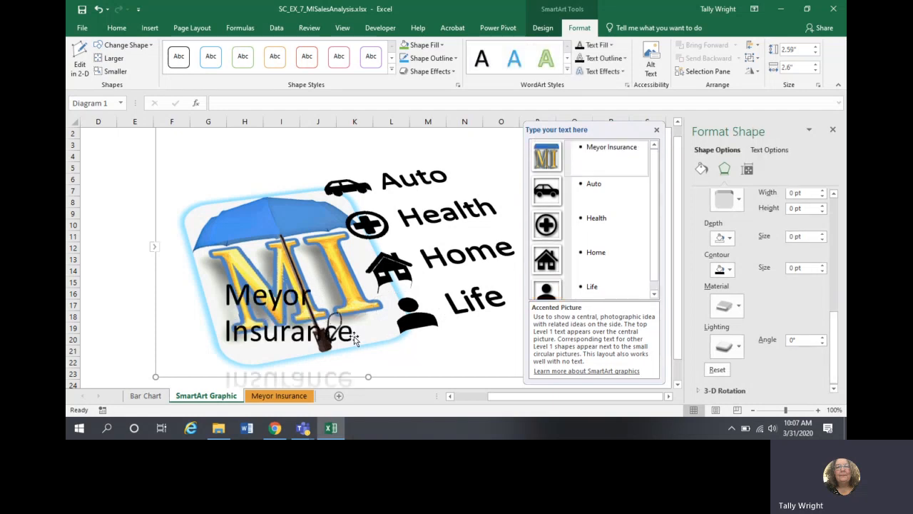
triple_click(305, 321)
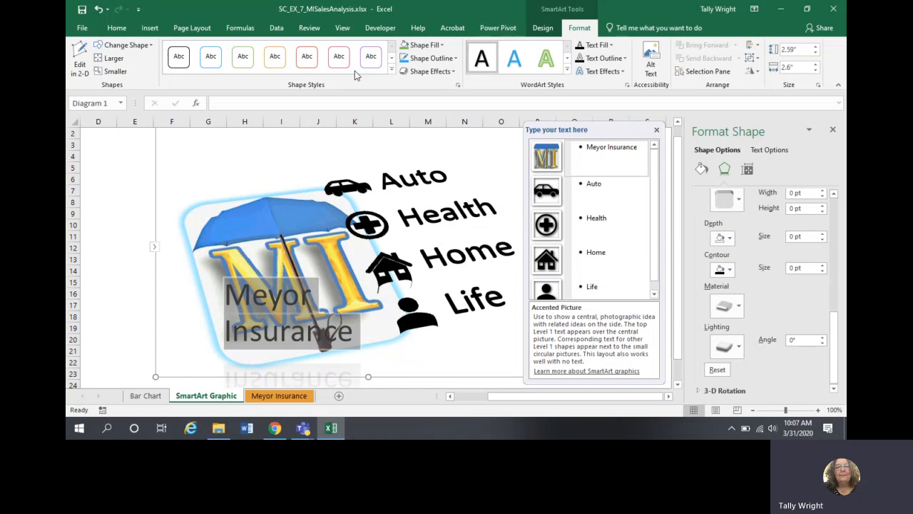
left_click(117, 28)
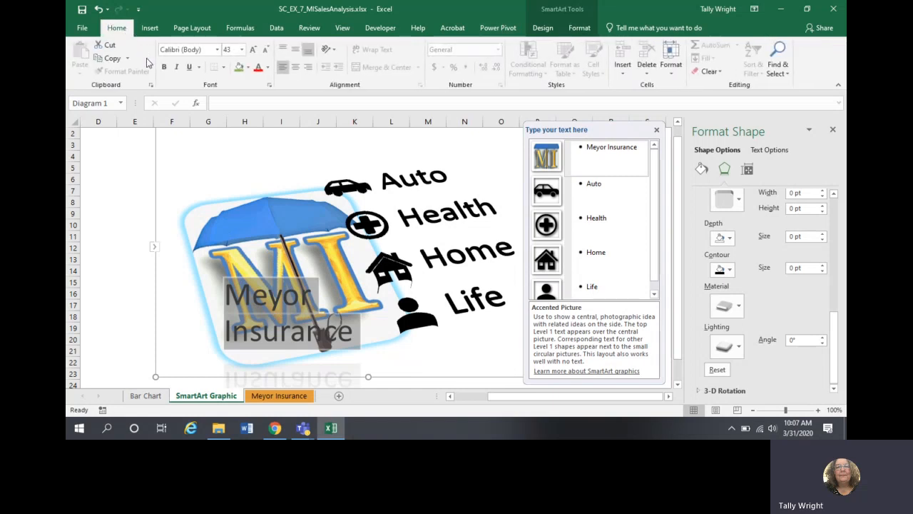
left_click(163, 69)
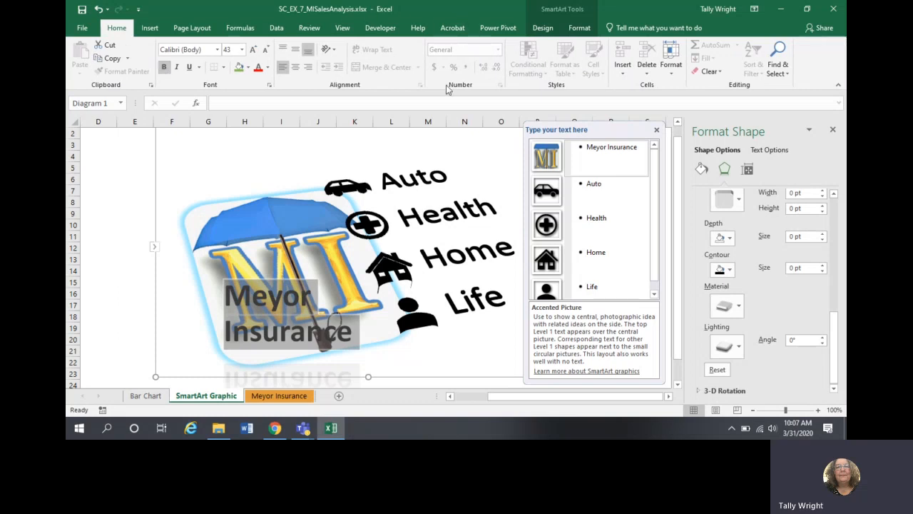
Apply the WordArt style "Fill: White; Outline: Pink, Accent color 5; Shadow" to the Meyor Insurance text.
left_click(571, 32)
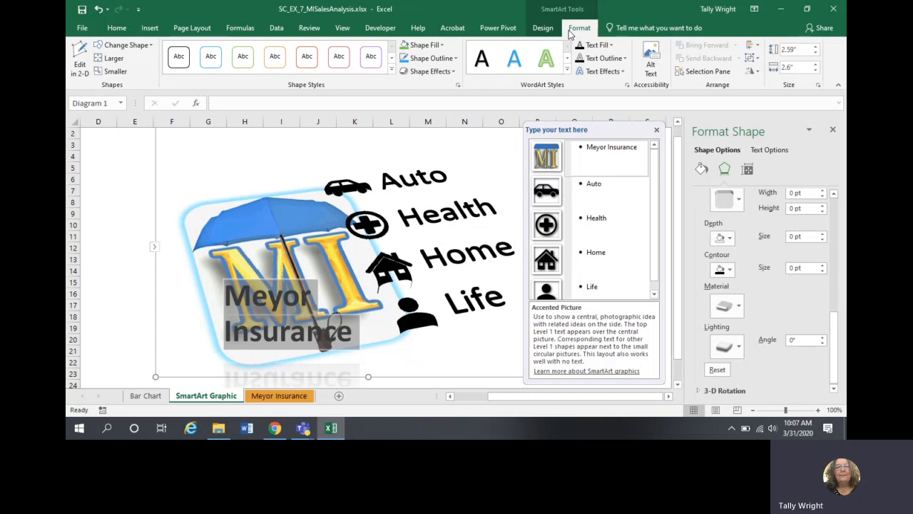
left_click(610, 45)
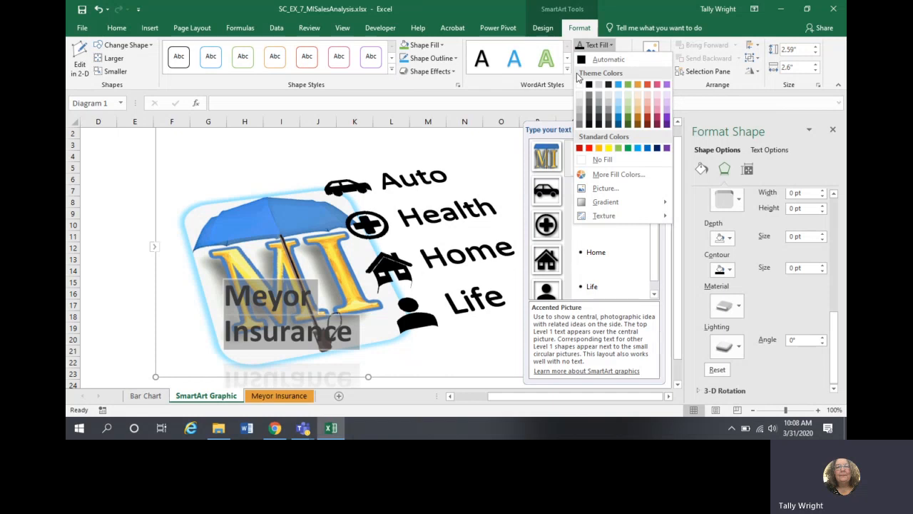
left_click(606, 46)
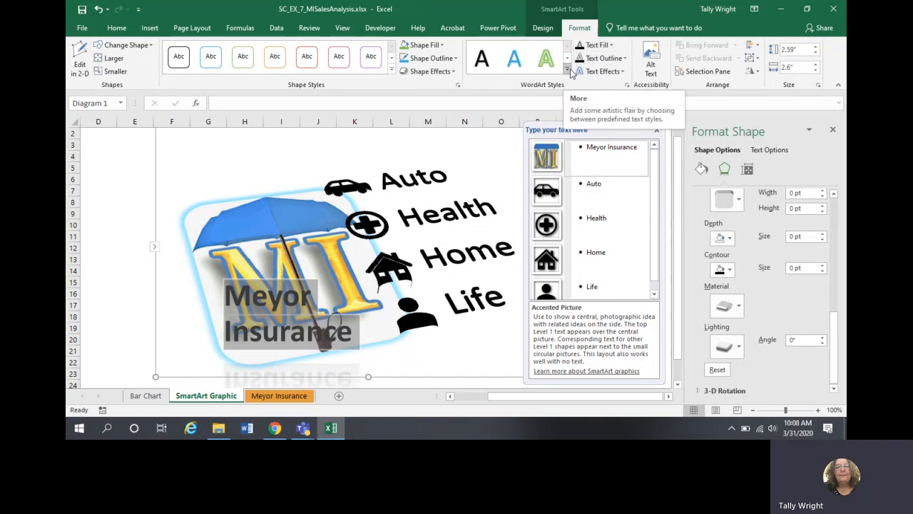
left_click(569, 71)
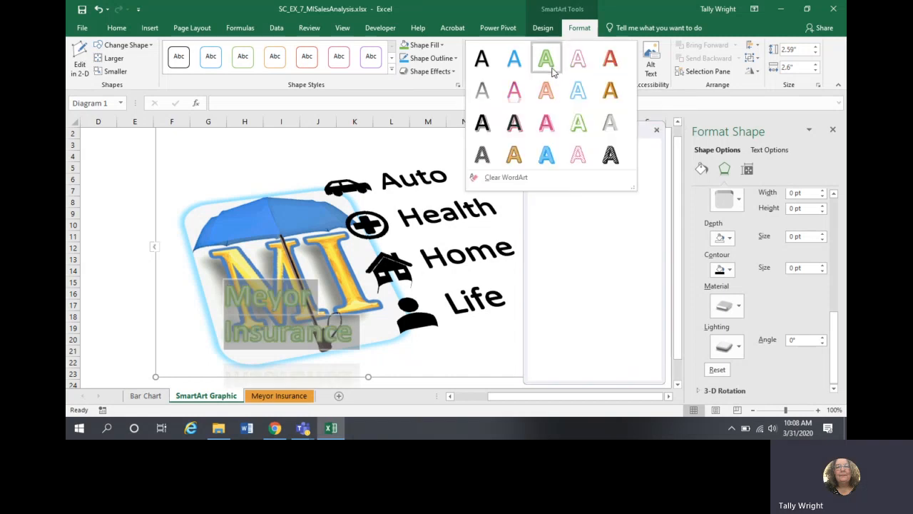
left_click(544, 87)
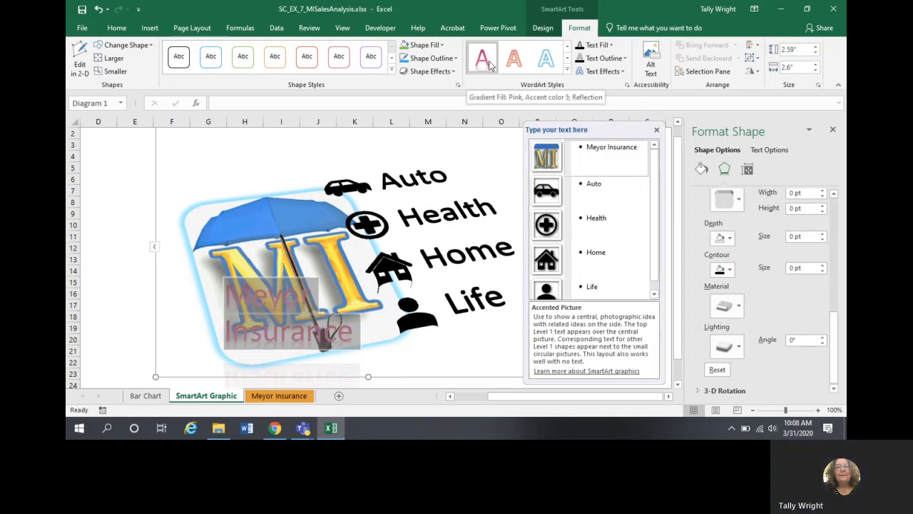
left_click(566, 67)
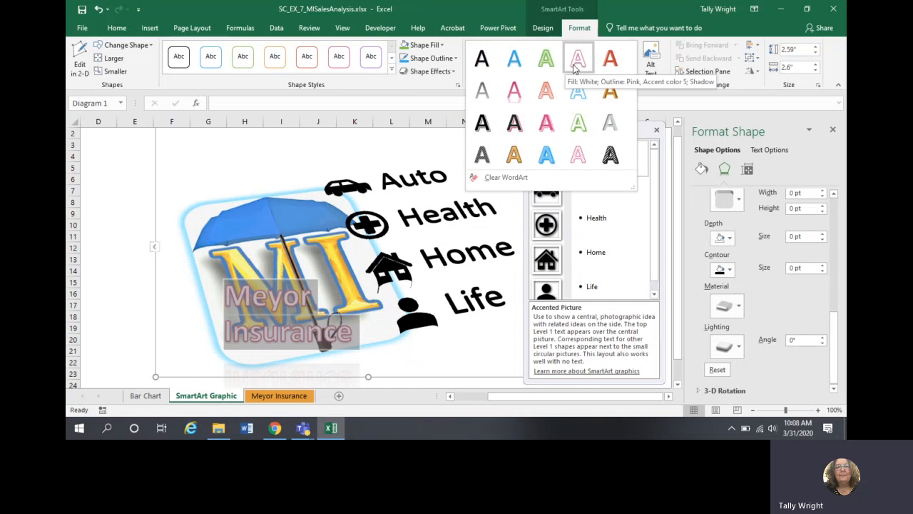
left_click(575, 62)
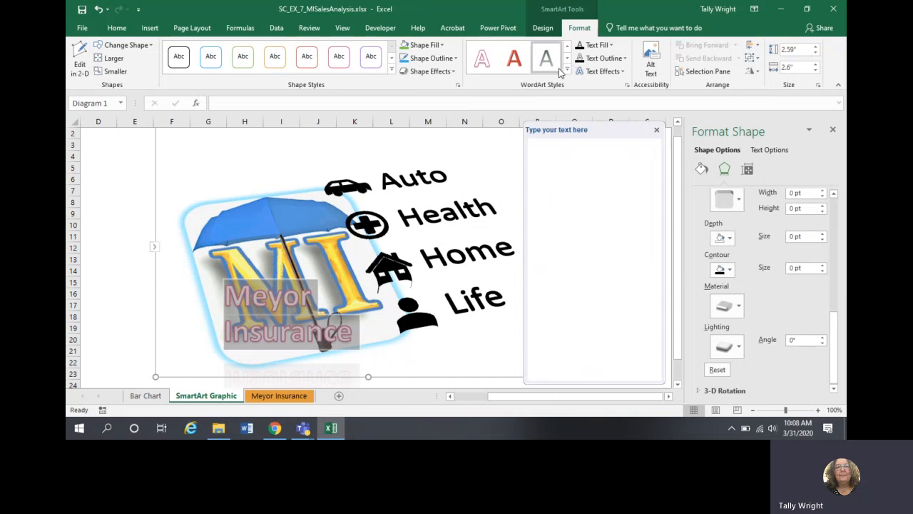
left_click(281, 240)
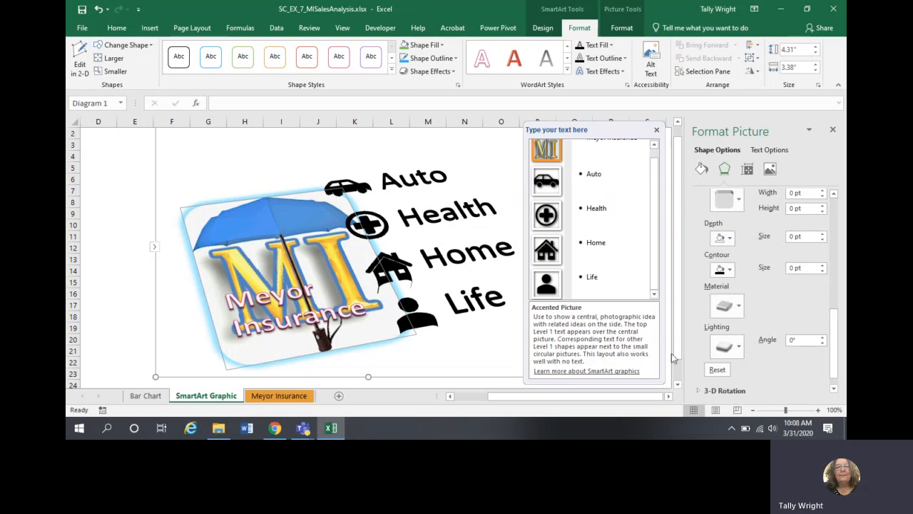
left_click(303, 428)
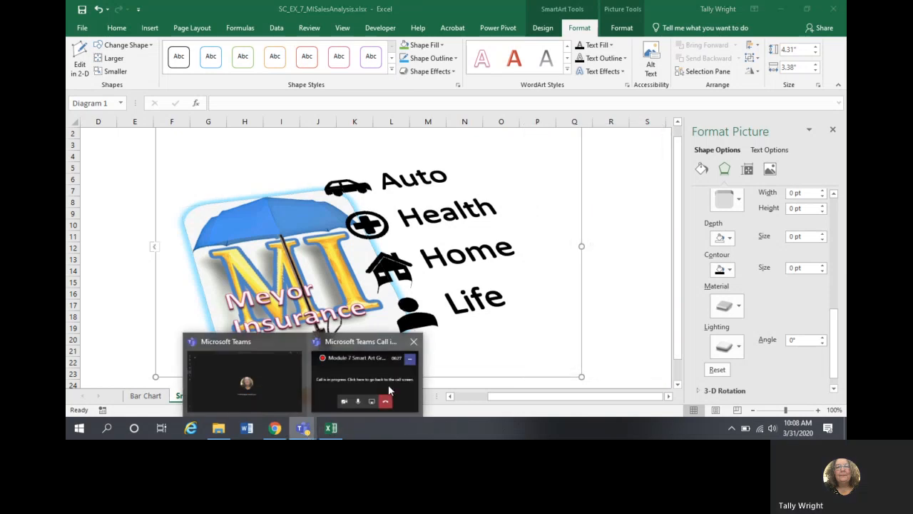
left_click(281, 386)
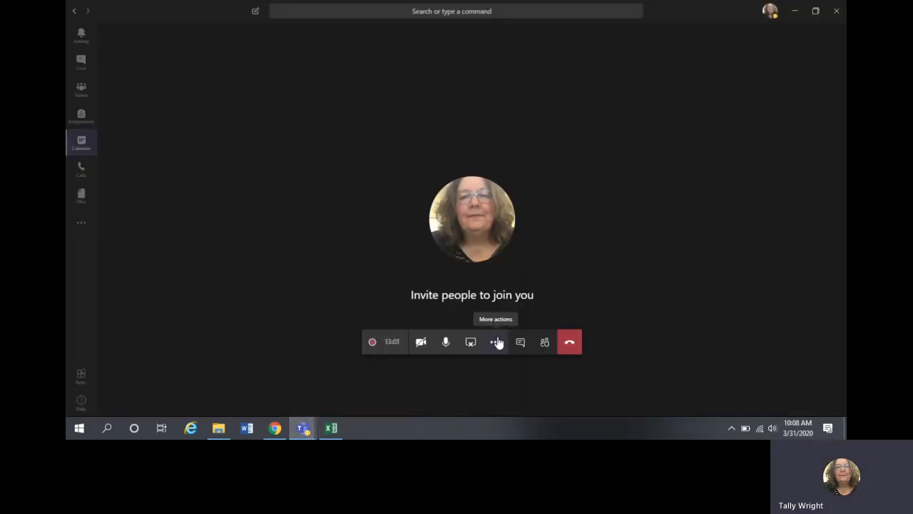
left_click(497, 343)
left_click(496, 301)
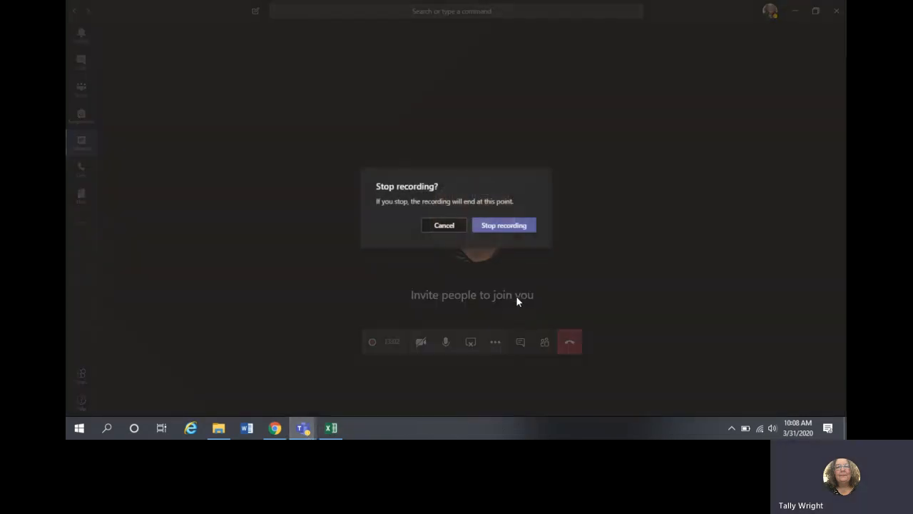